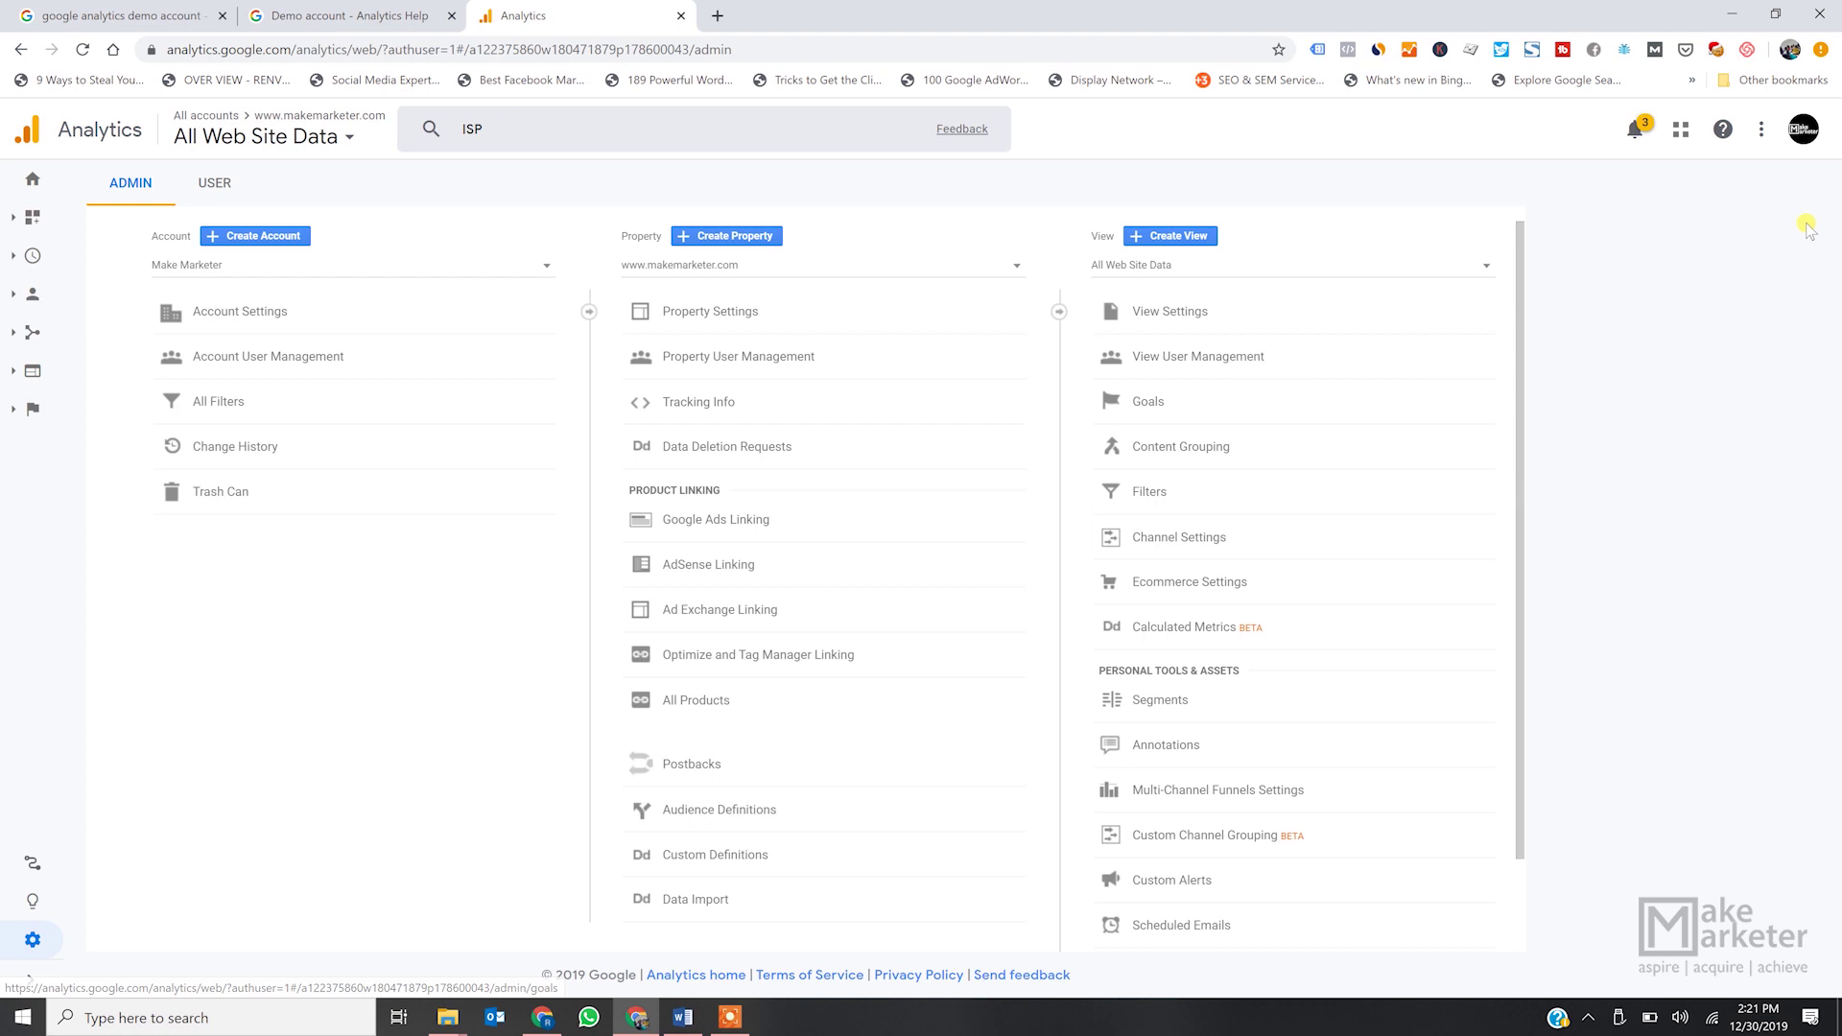
- View the signed-in Google accounts available for switching and close the list
click(1803, 133)
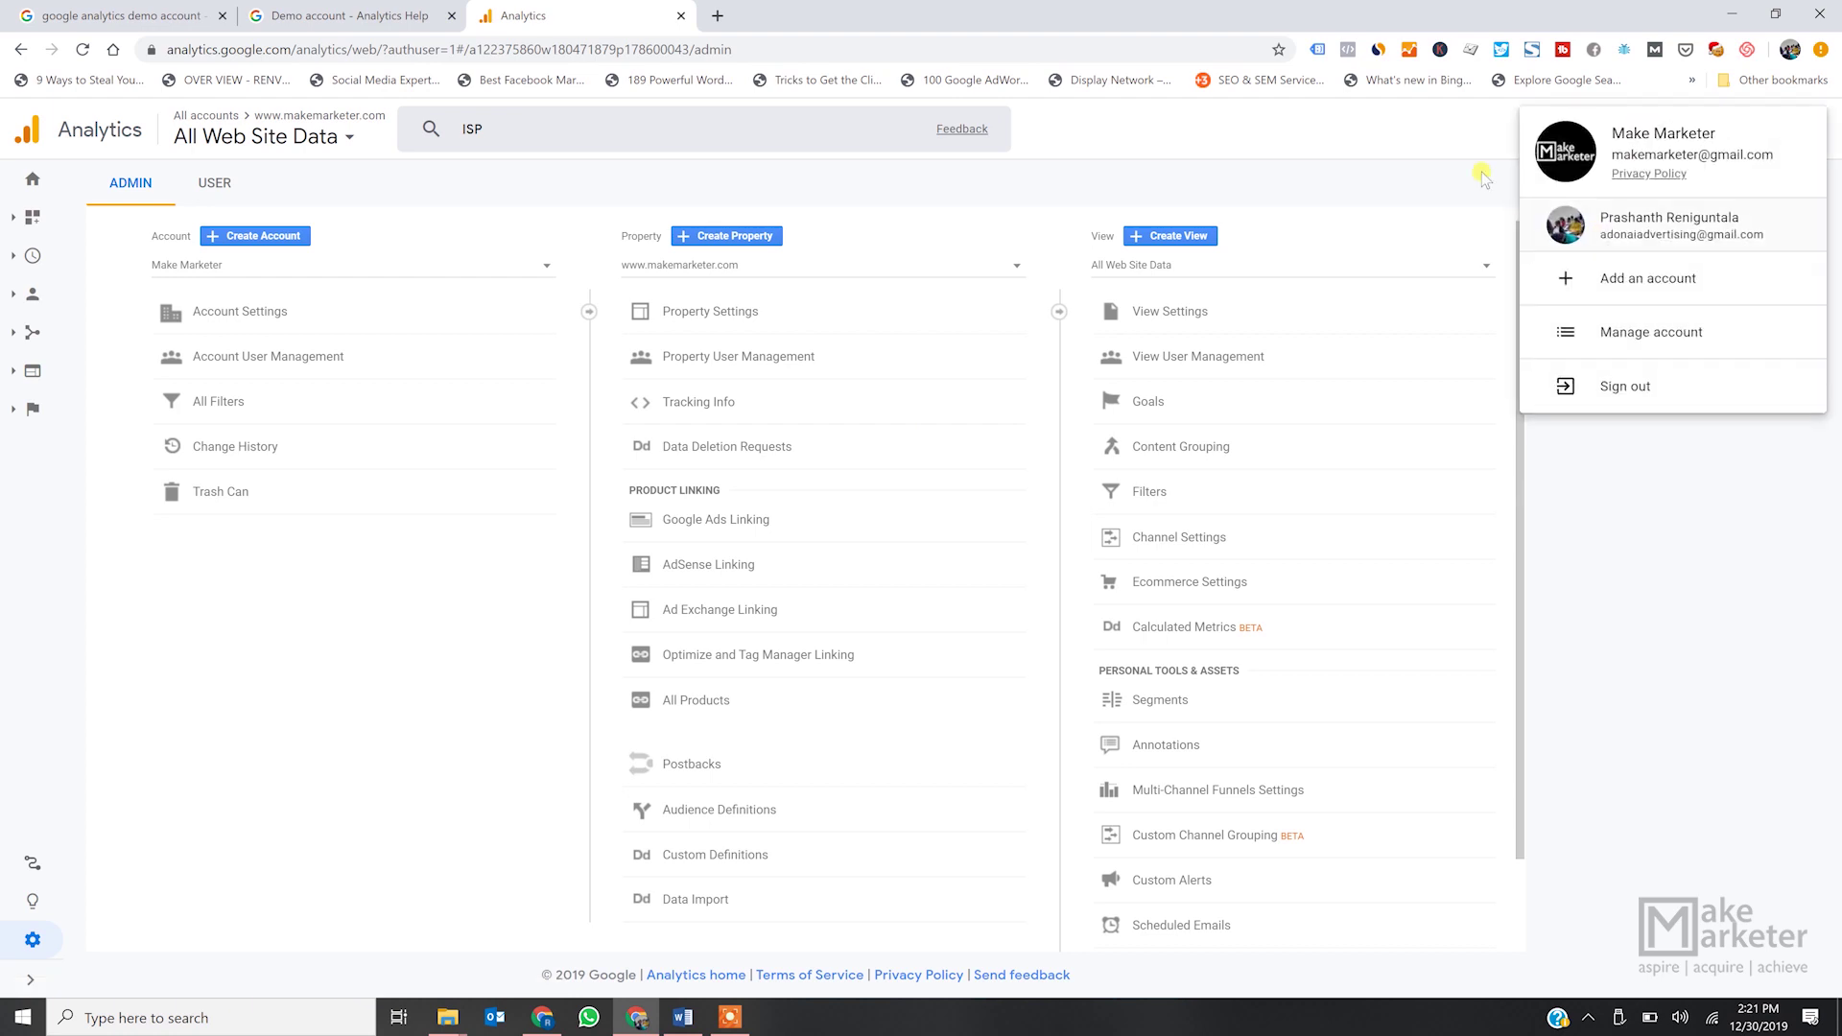
click(1454, 182)
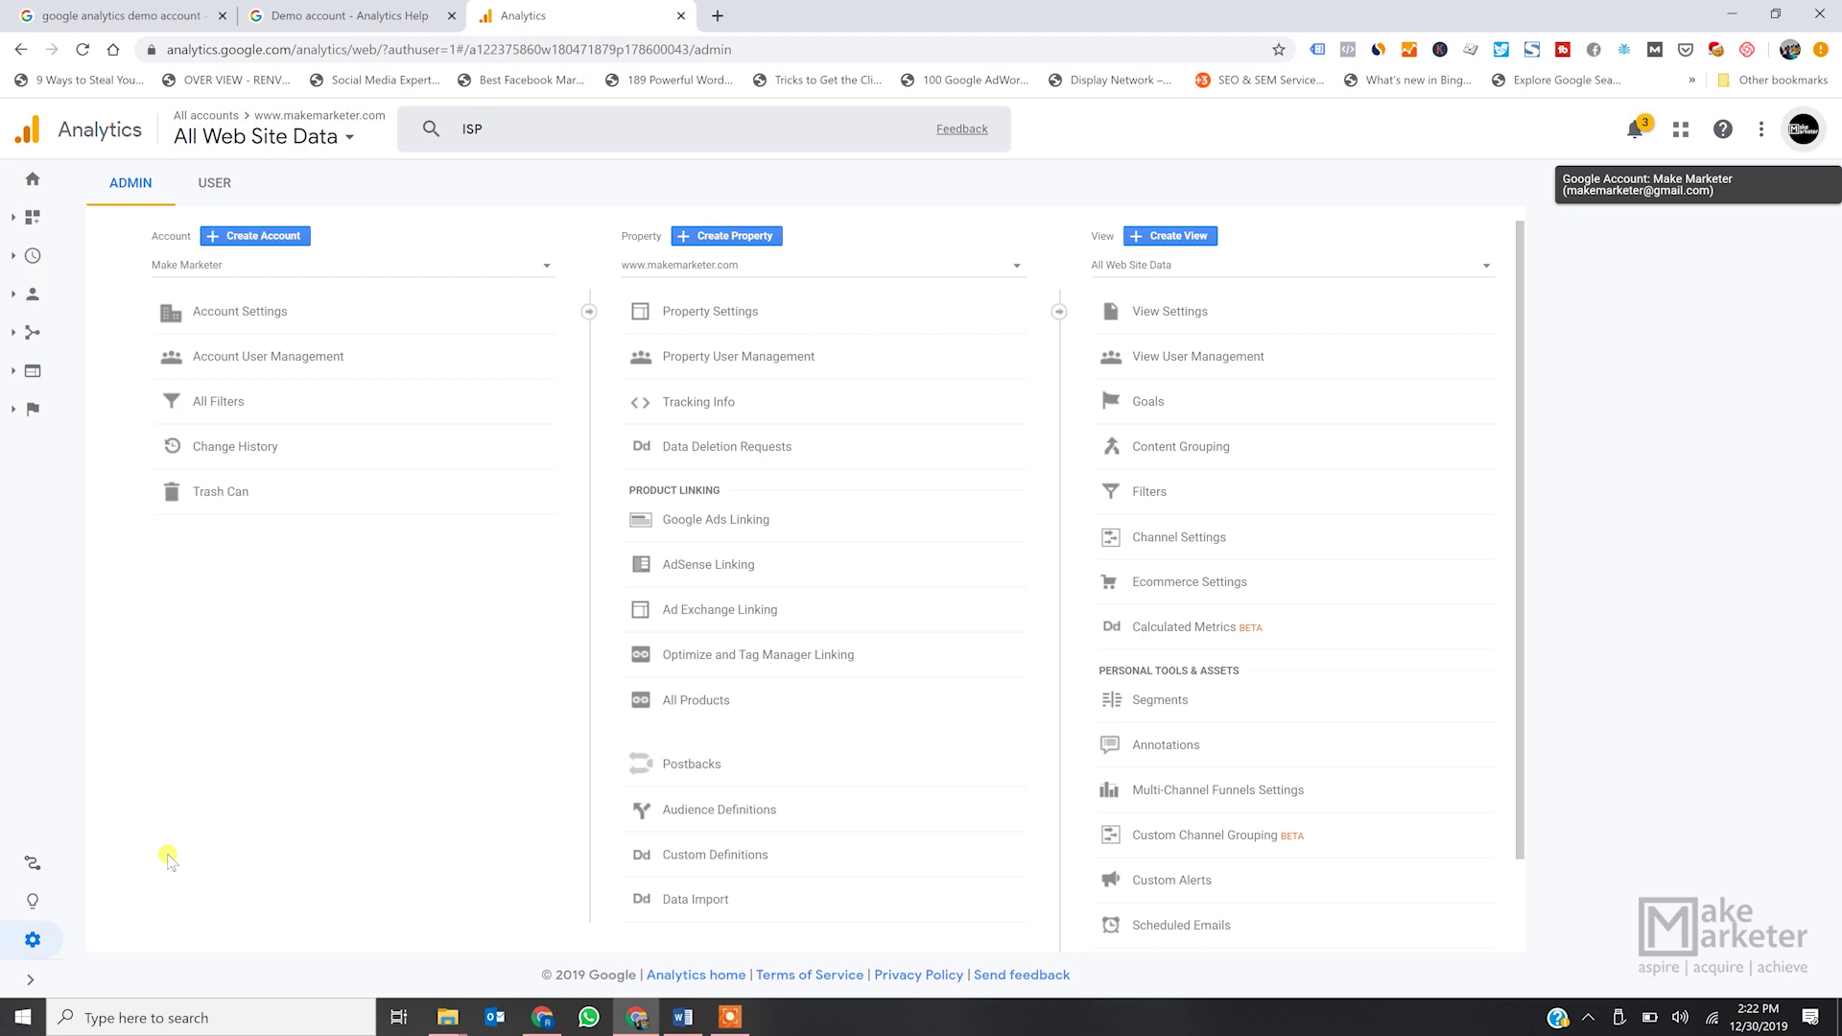
- Look through the choices in the Account column's account selector and keep the Make Marketer account
click(304, 269)
click(228, 369)
click(376, 273)
click(342, 477)
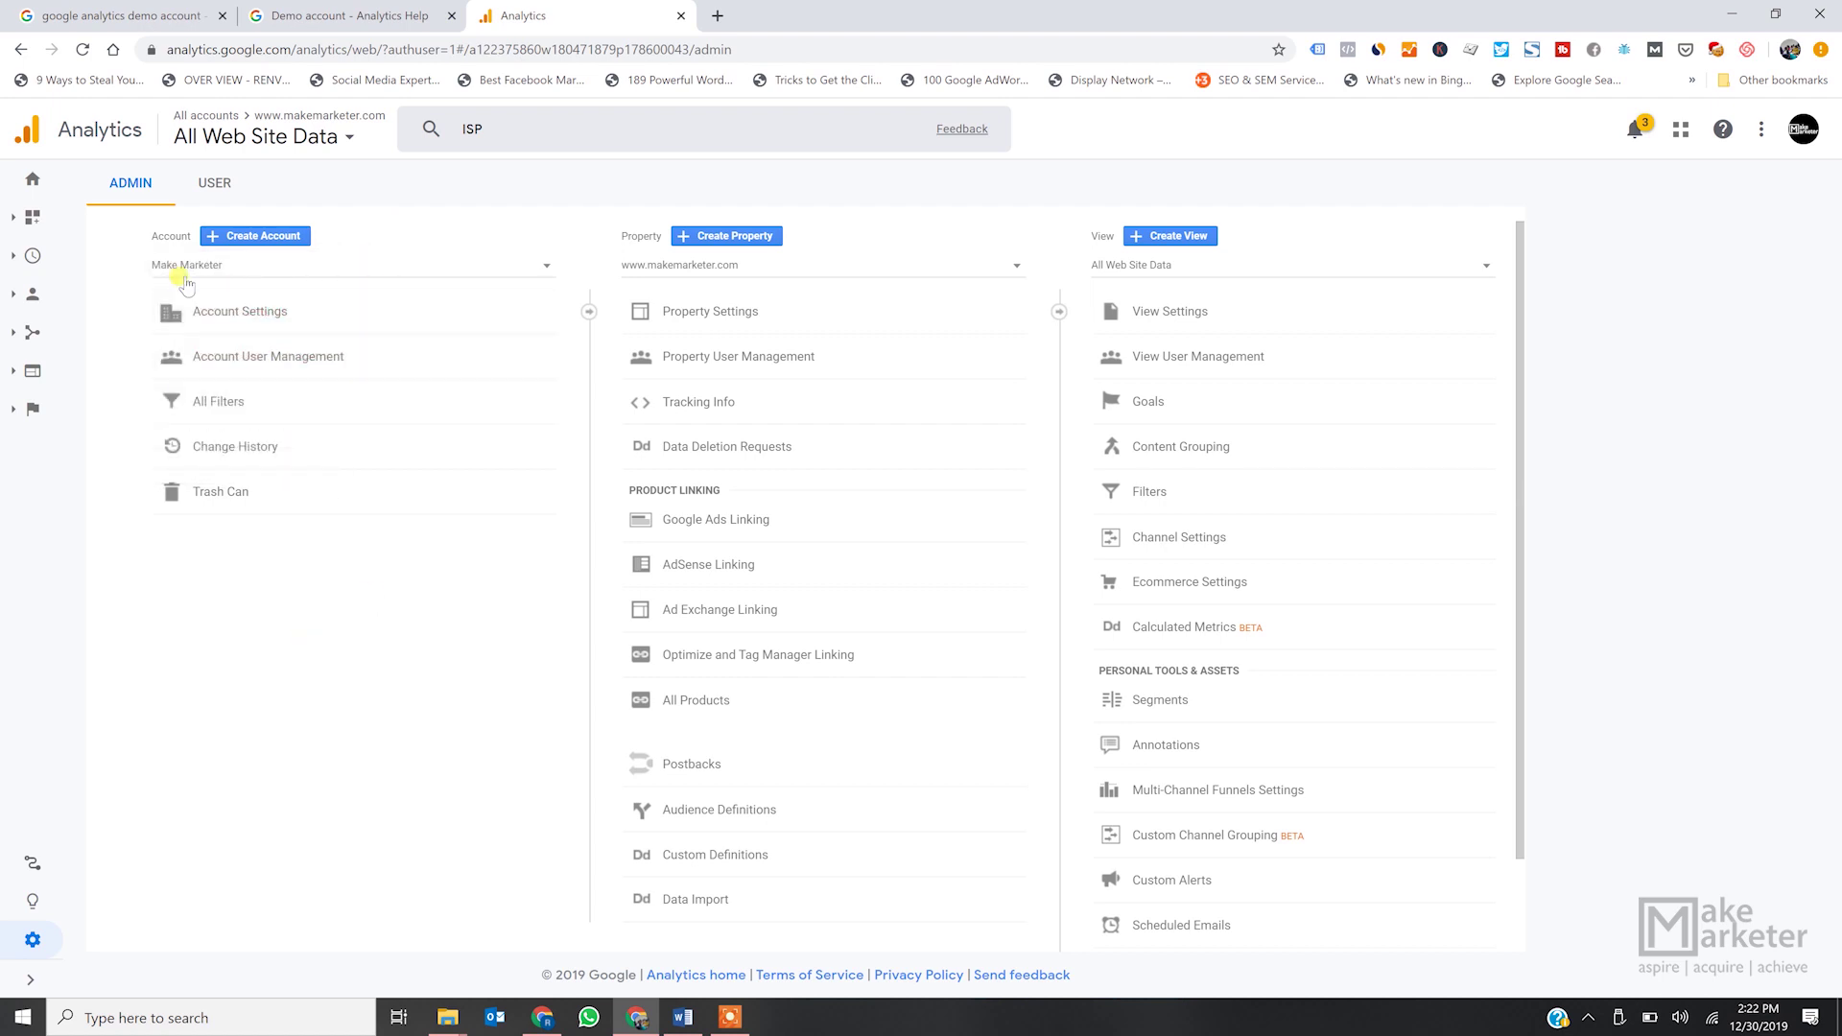
- Review the new account form, including the account name and data sharing settings, and return to the admin overview without creating an account
click(265, 236)
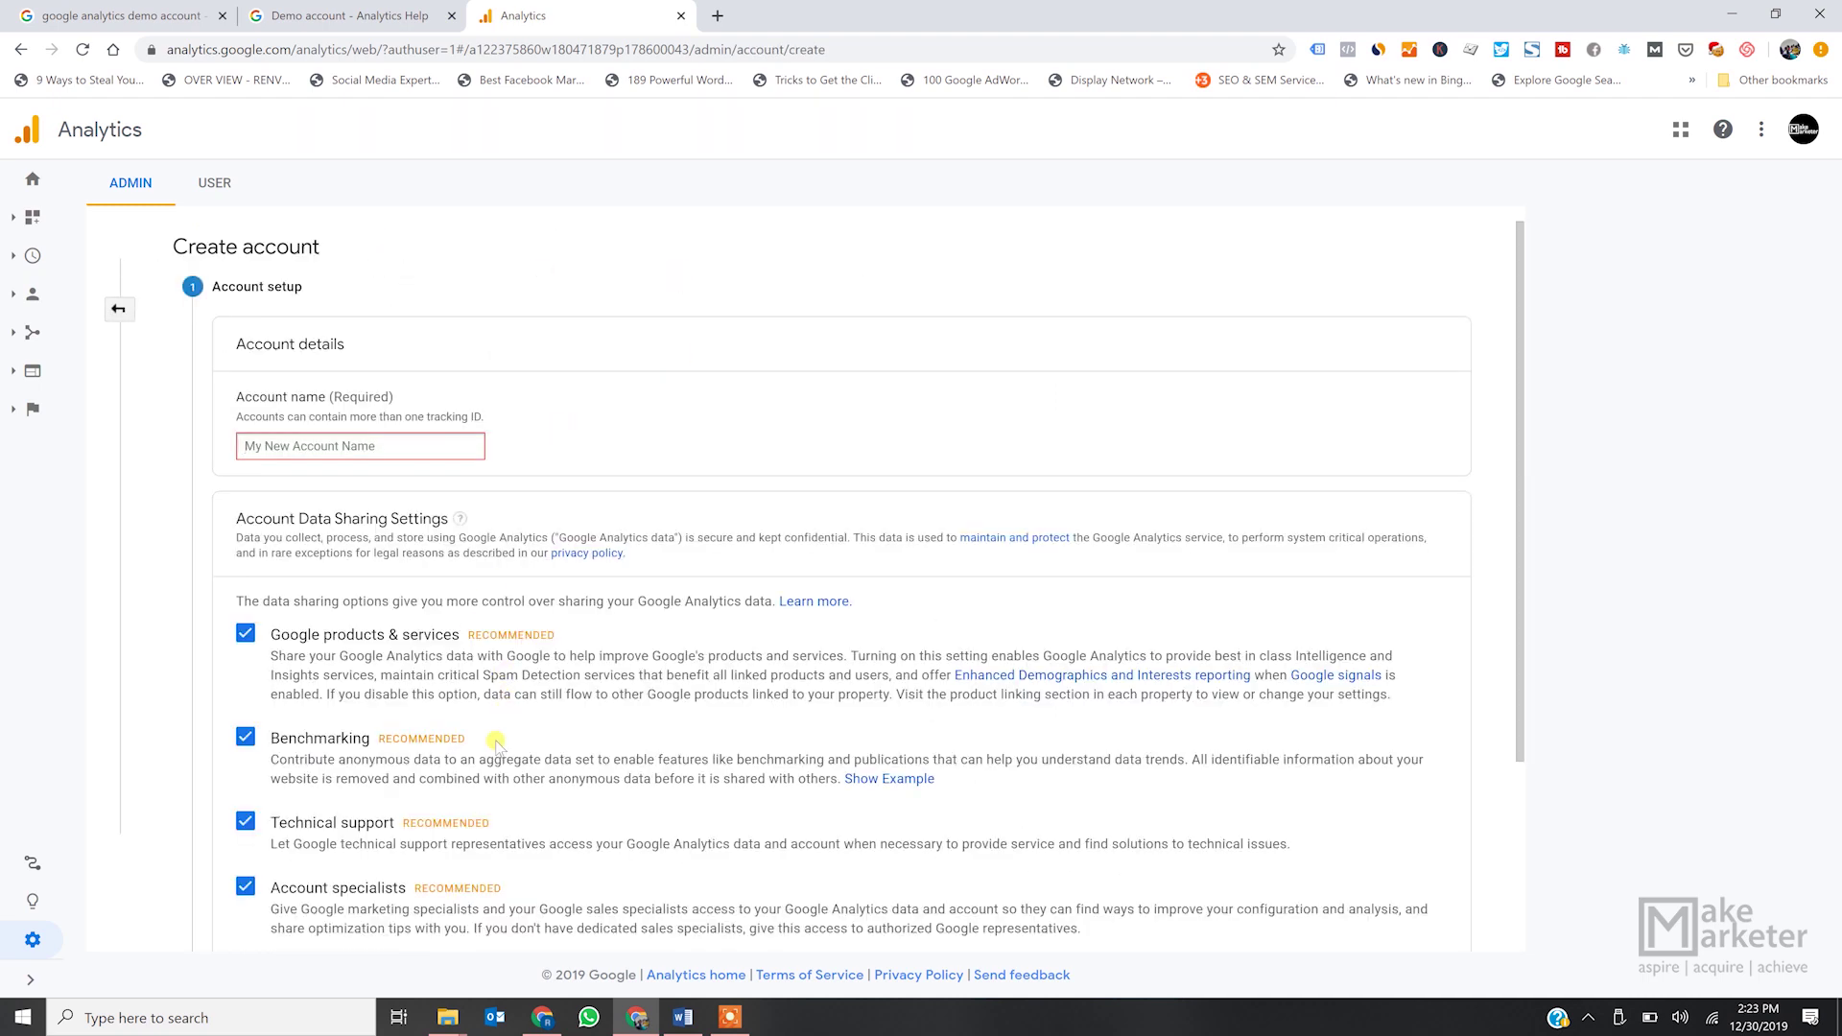
scroll(490, 739, down, 2)
scroll(460, 575, down, 2)
scroll(475, 533, up, 4)
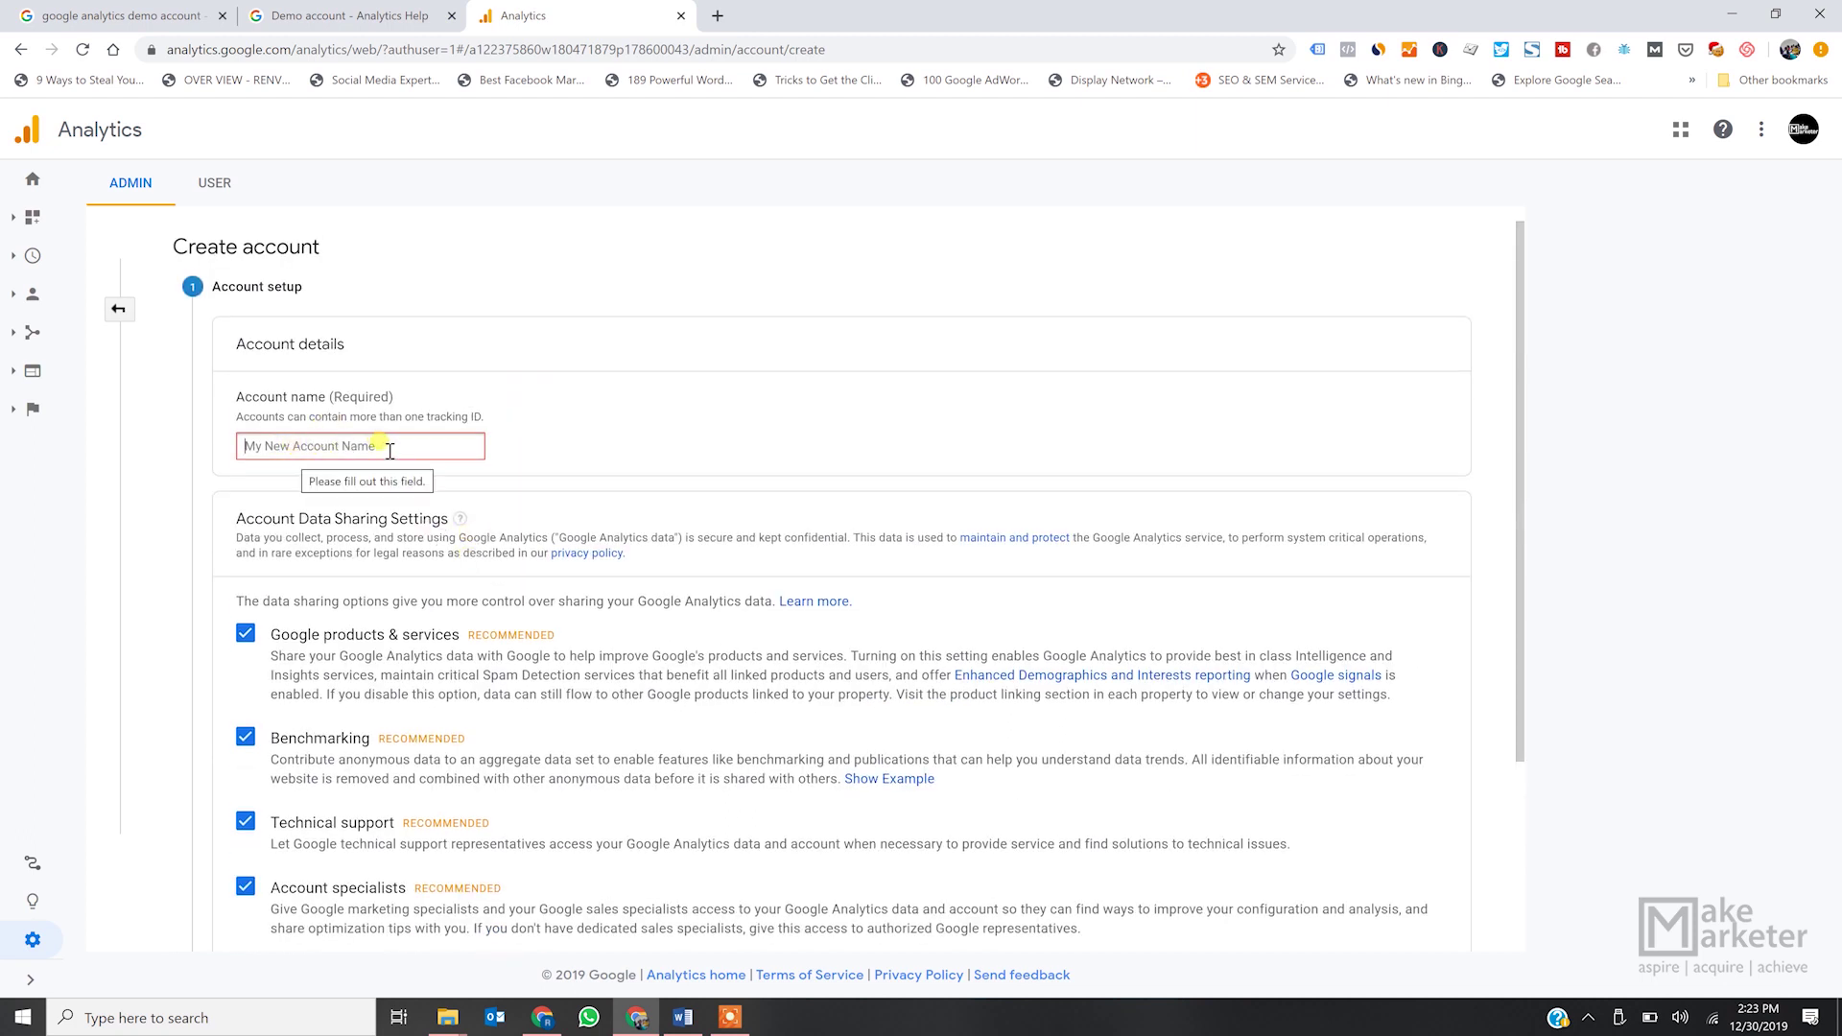
scroll(402, 662, down, 2)
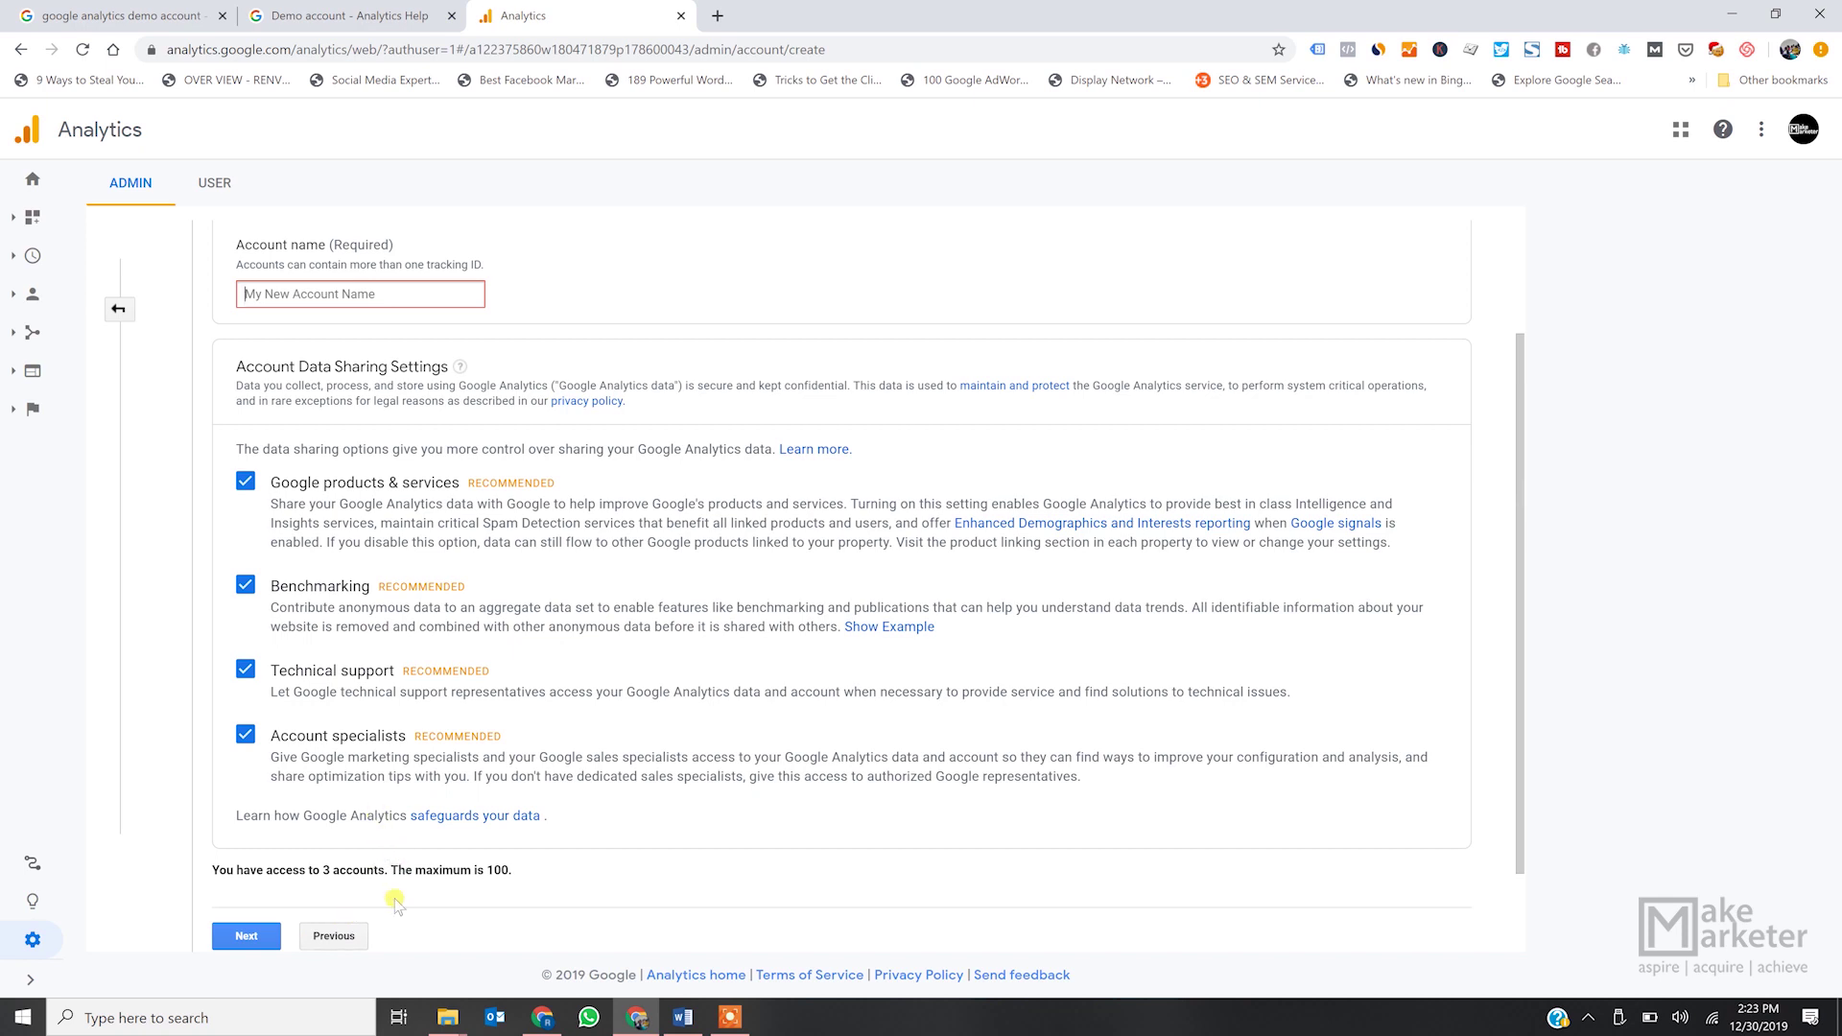
click(351, 938)
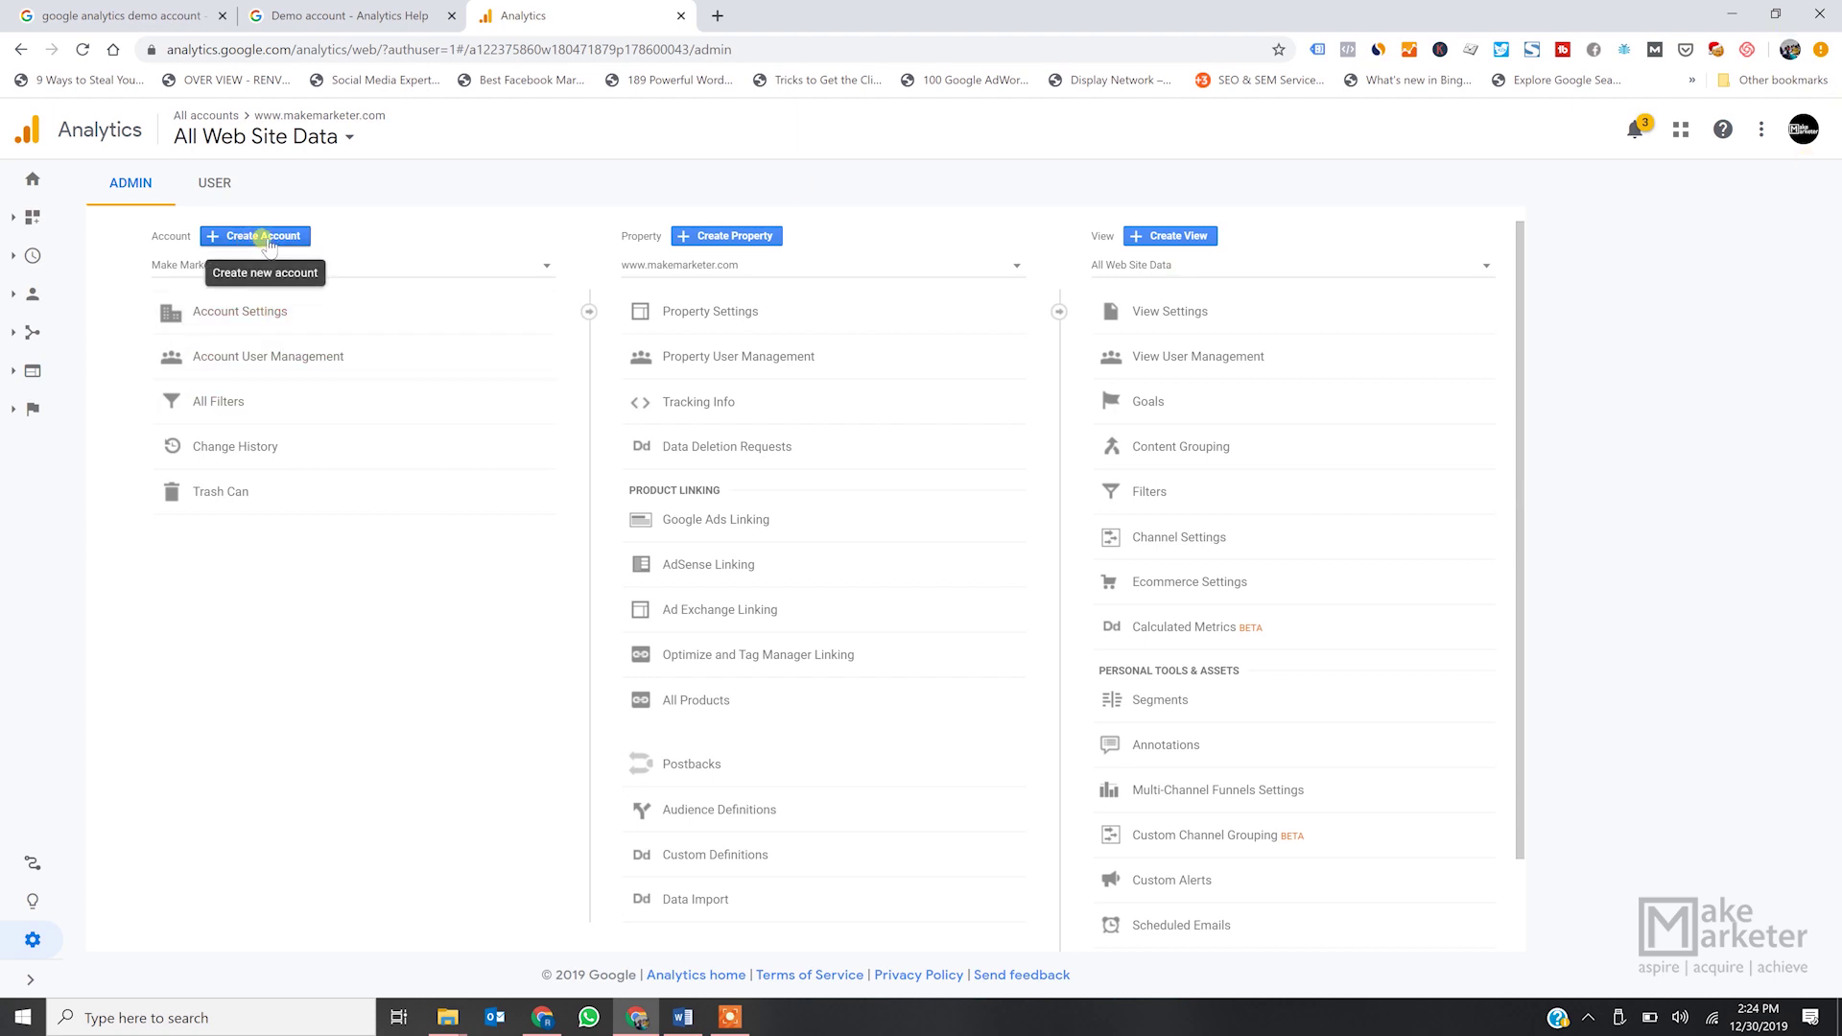
- Review the Make Marketer account's basic settings, data sharing options and Data Processing Amendment, and leave without saving
click(246, 313)
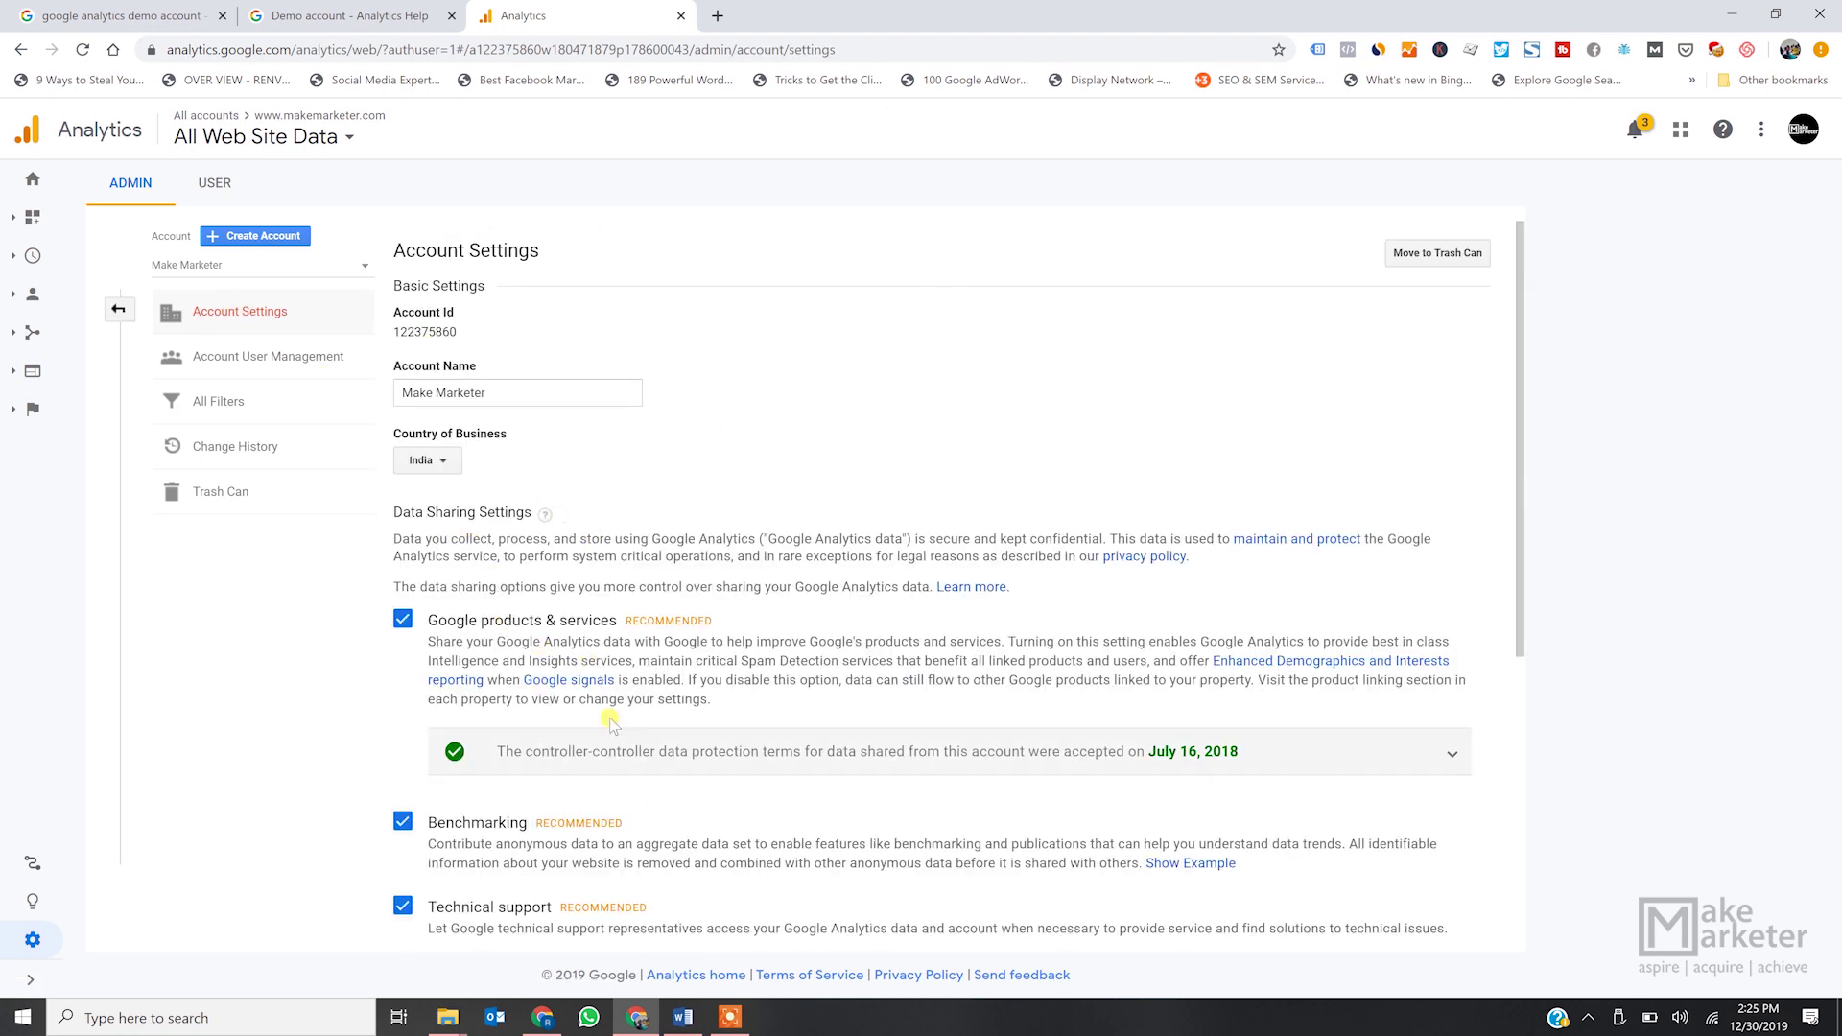
scroll(614, 729, down, 4)
scroll(625, 515, up, 3)
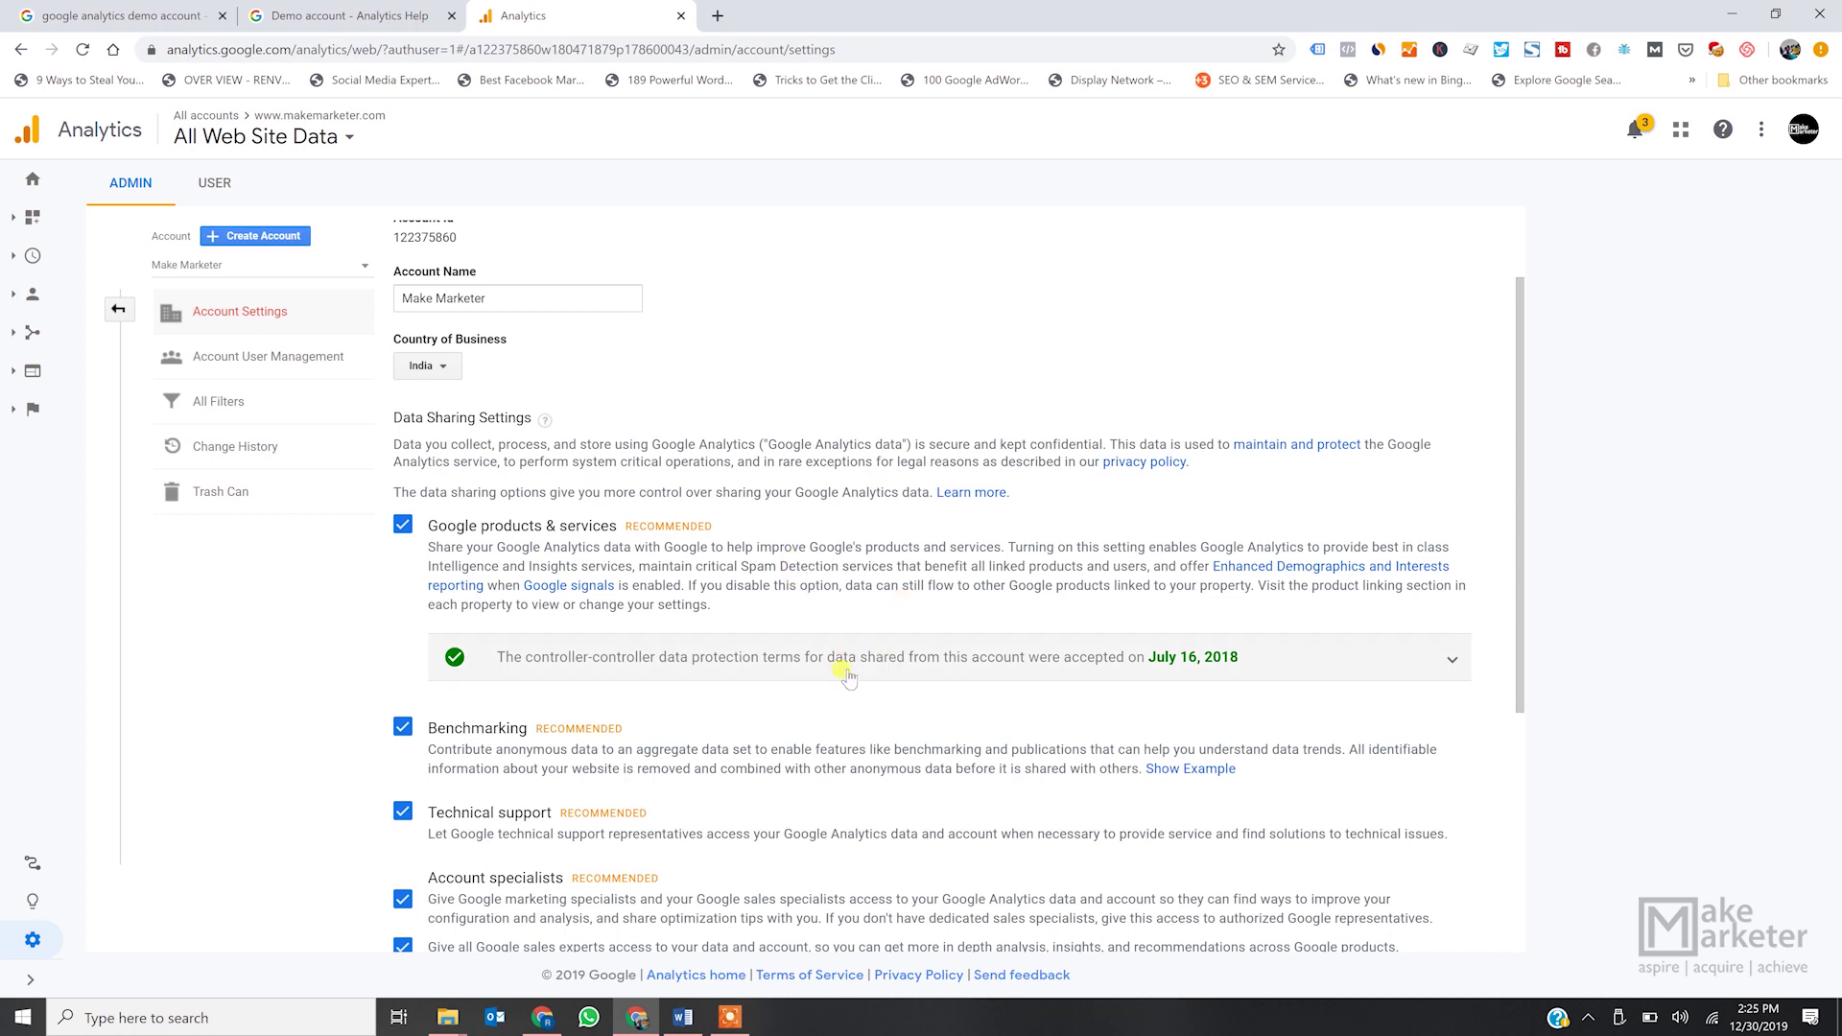
scroll(720, 777, down, 4)
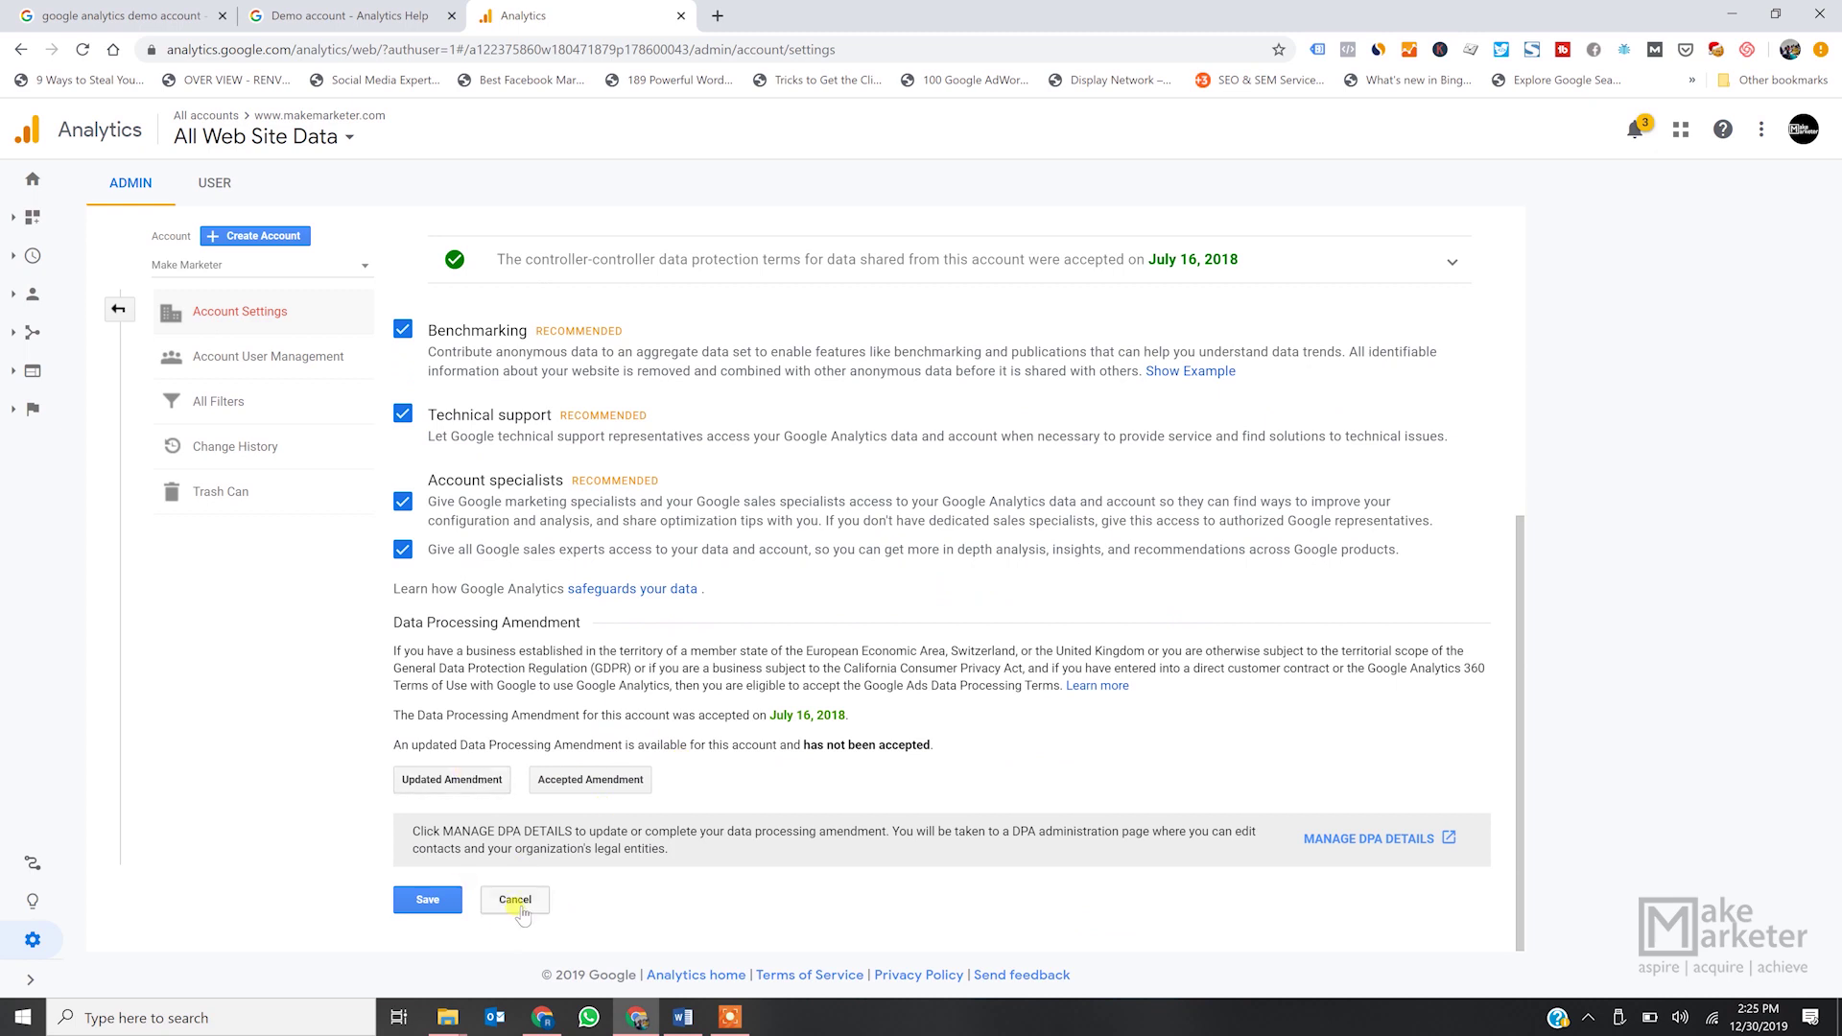
click(518, 904)
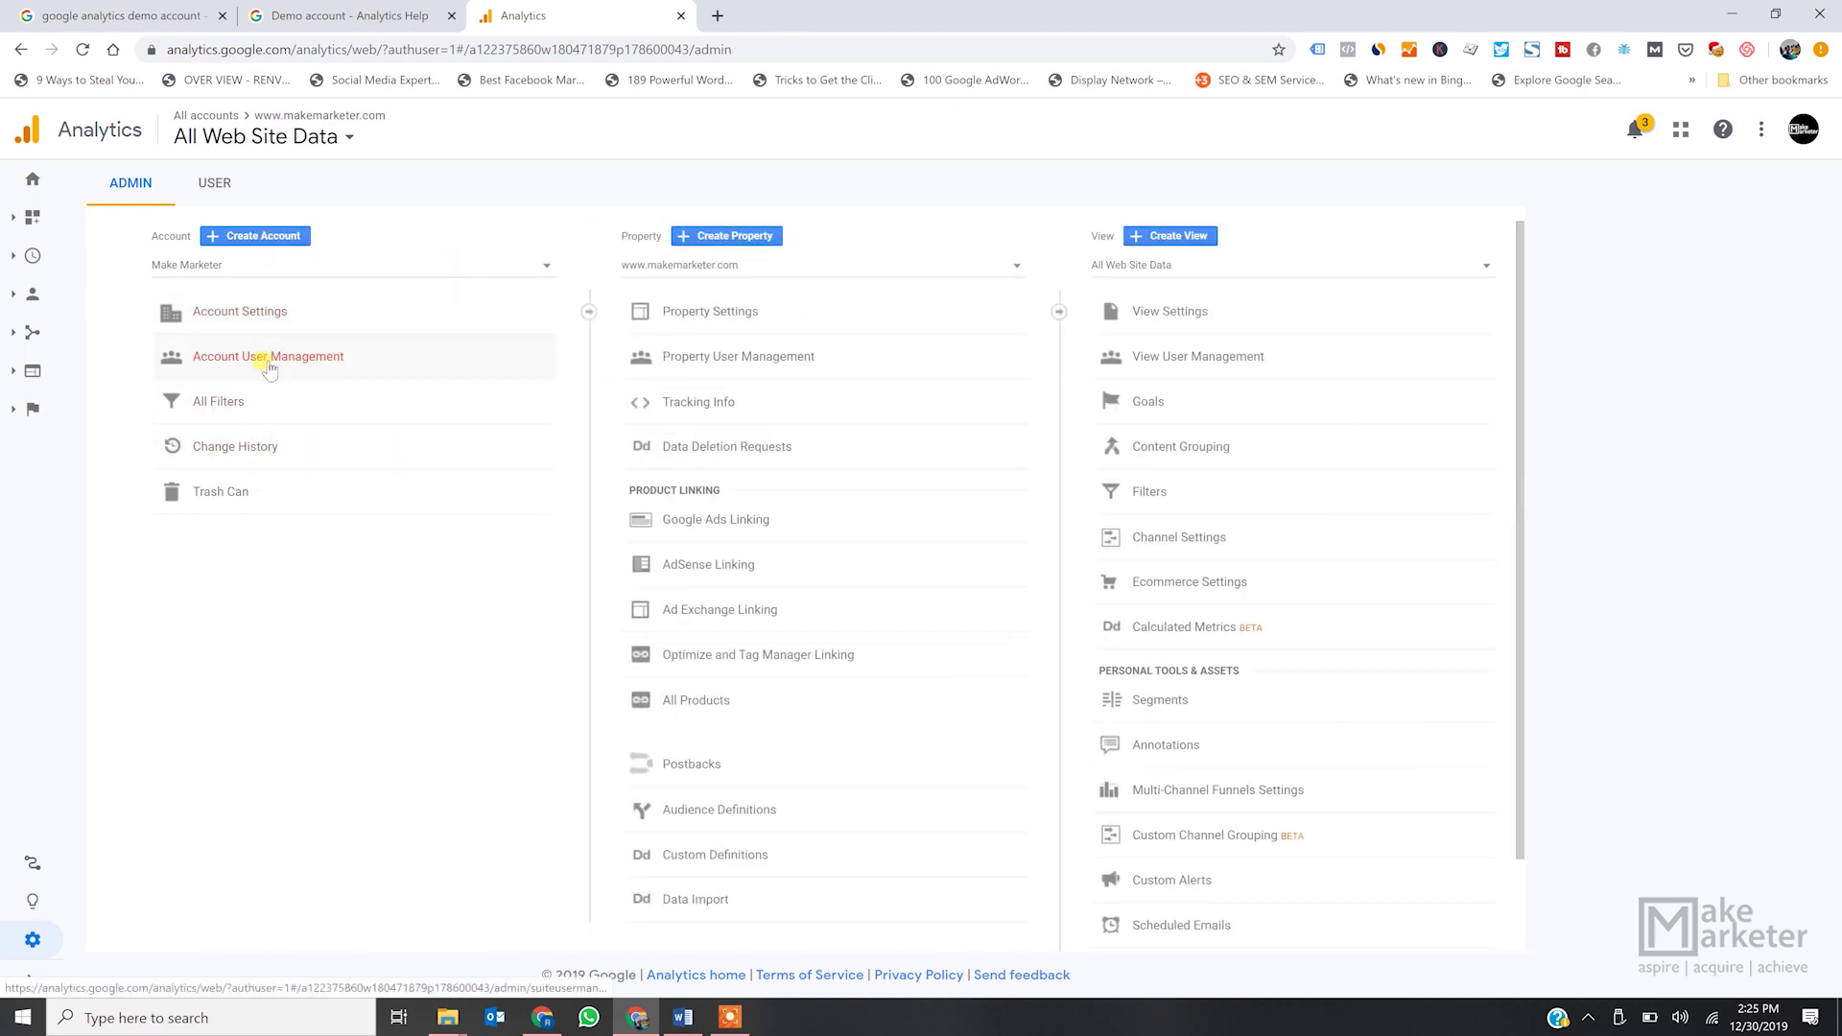
- Examine the account-level user permissions and the options for adding users, and return to the admin overview
click(269, 368)
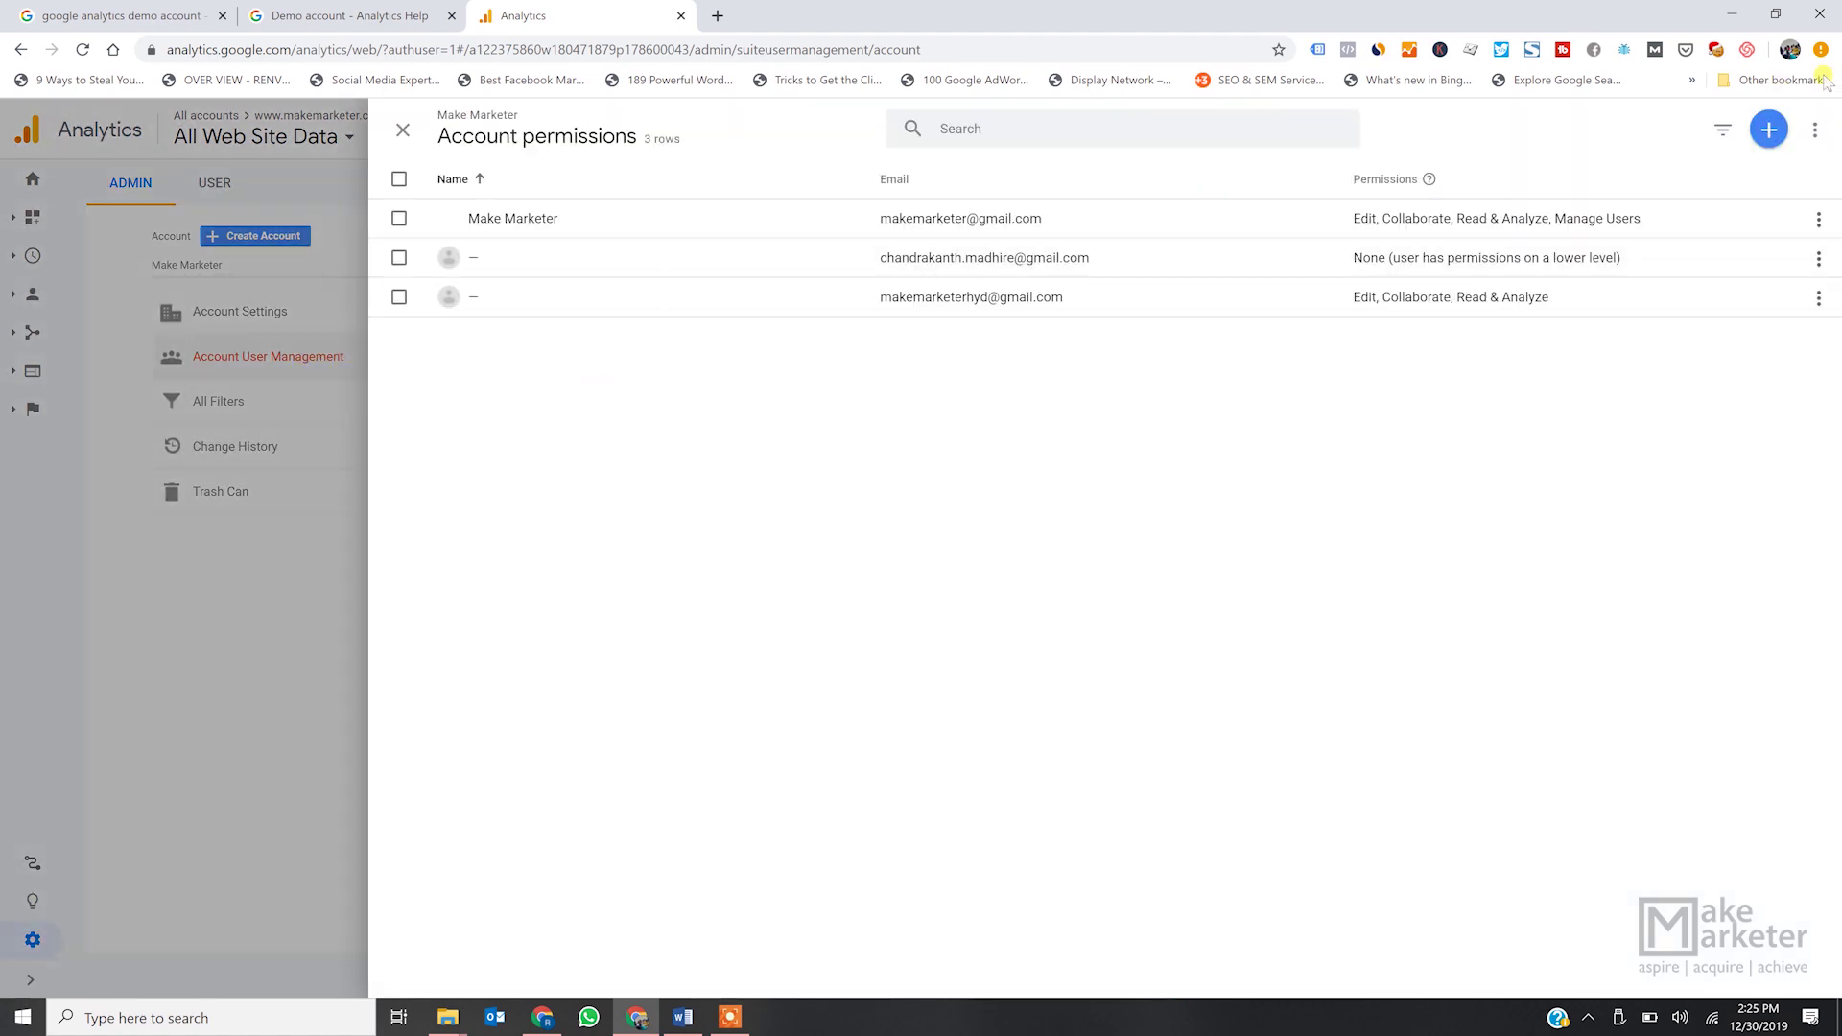
click(1768, 129)
click(618, 213)
click(400, 130)
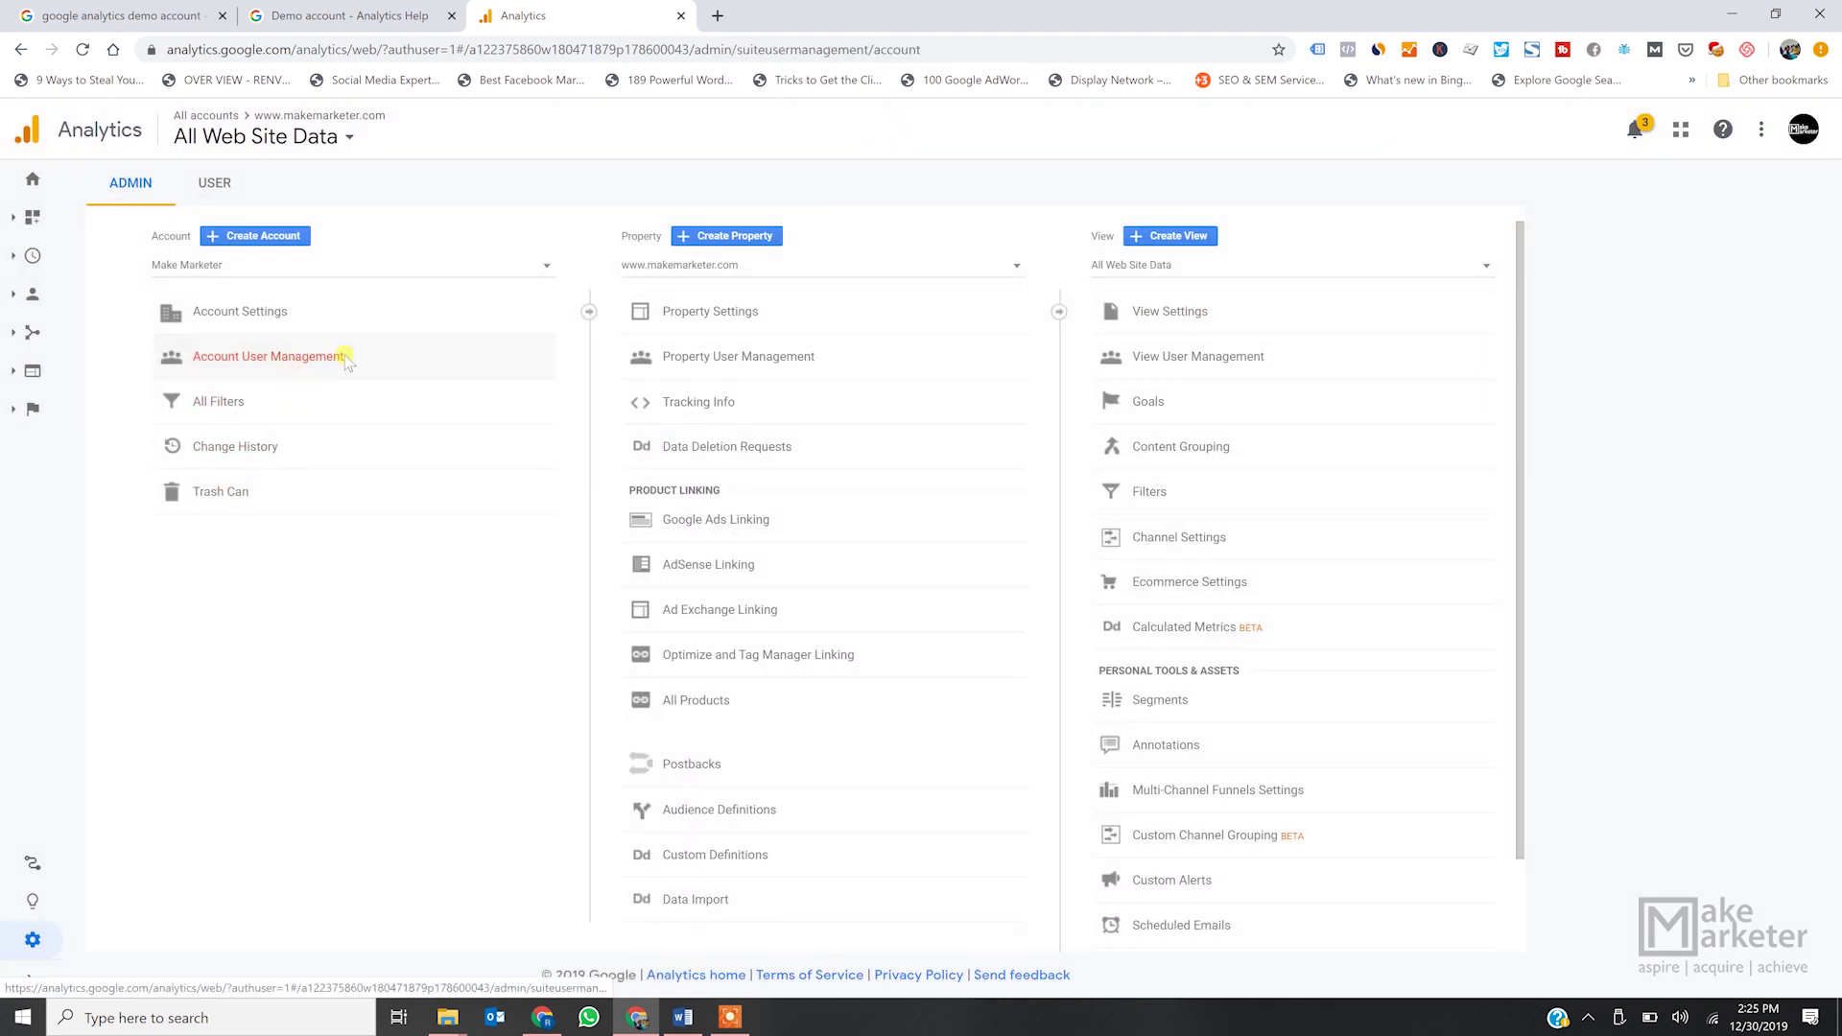
click(290, 379)
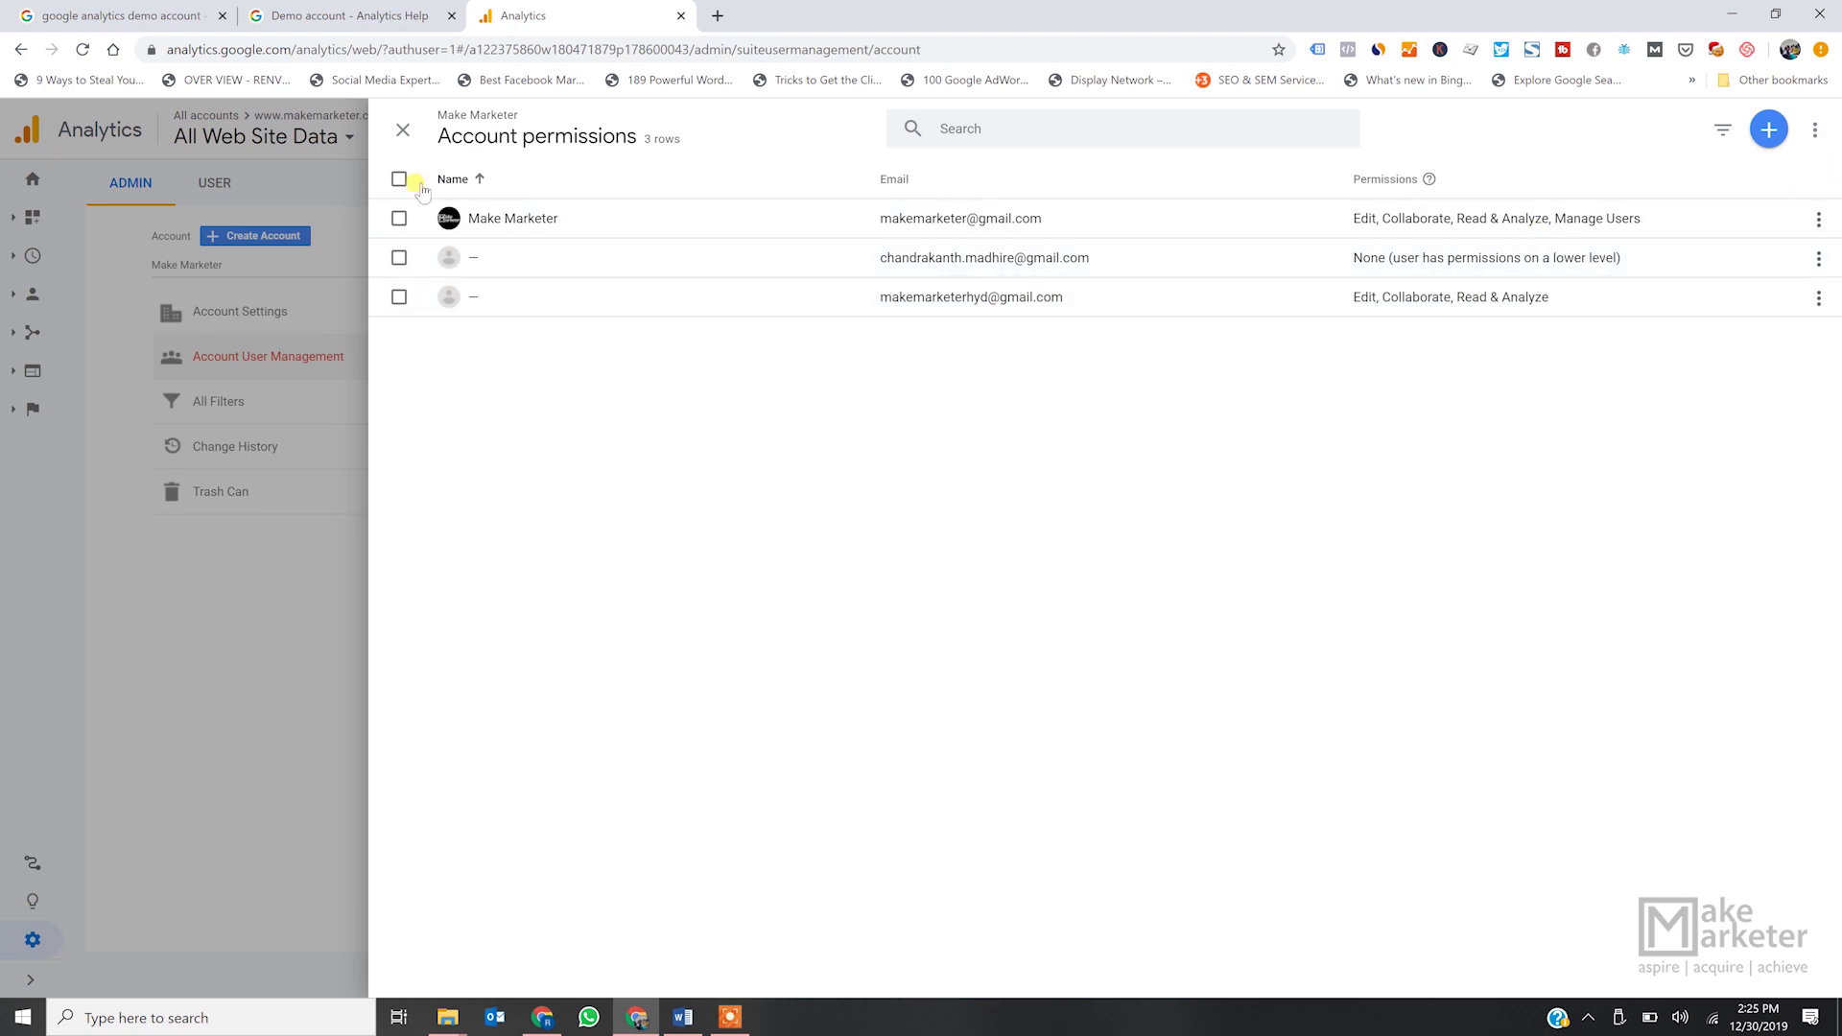
click(403, 130)
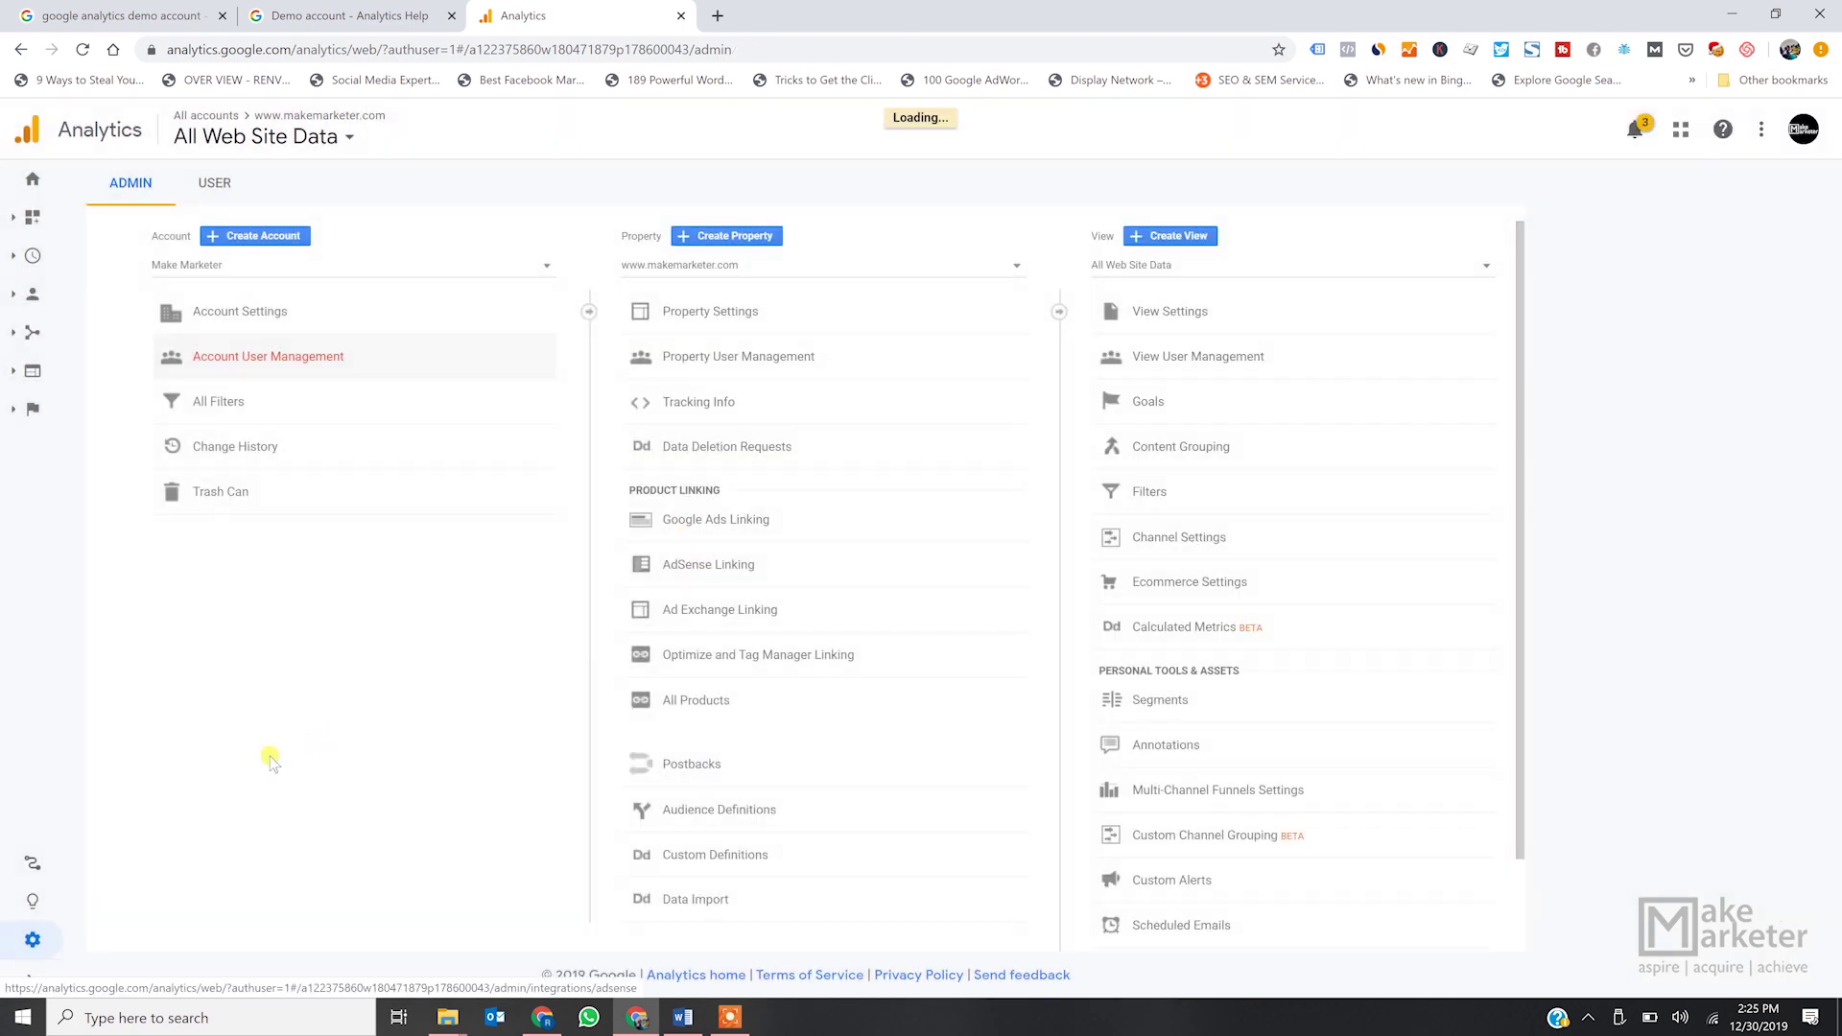
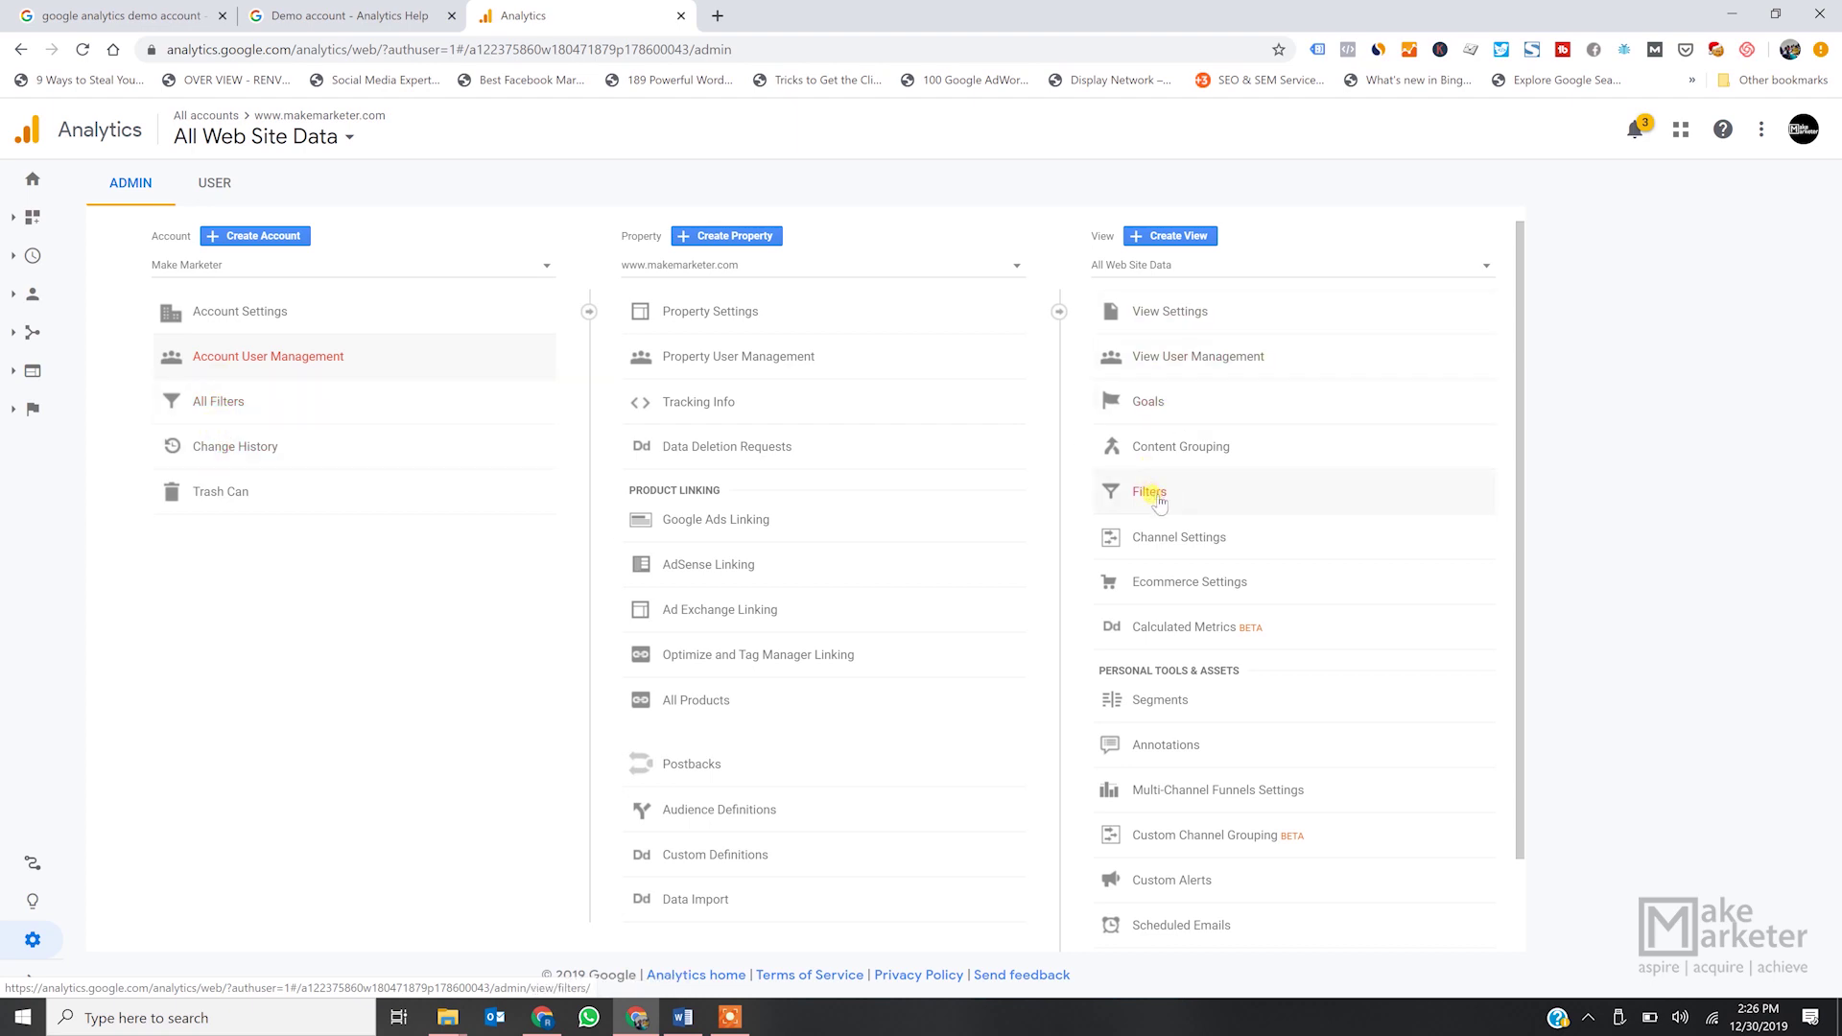
- Review the account's filters and the predefined filter types in a new filter form, and cancel the form
click(223, 406)
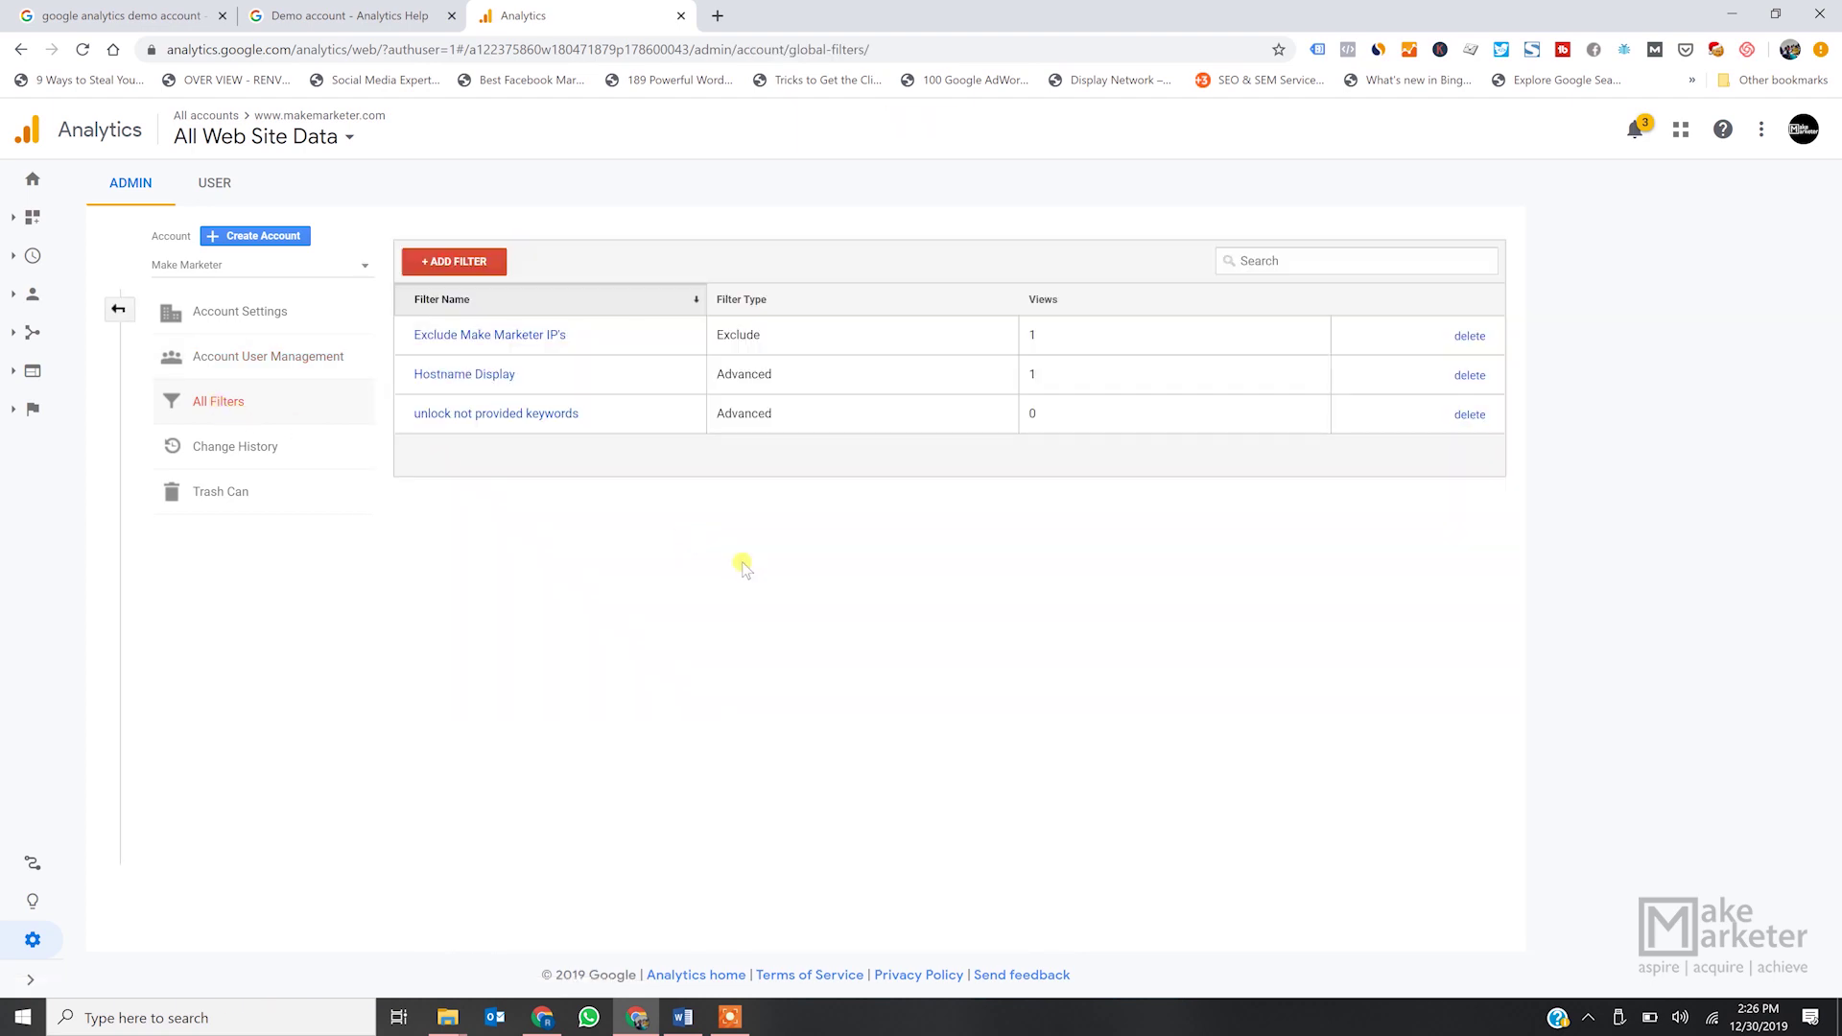
click(471, 271)
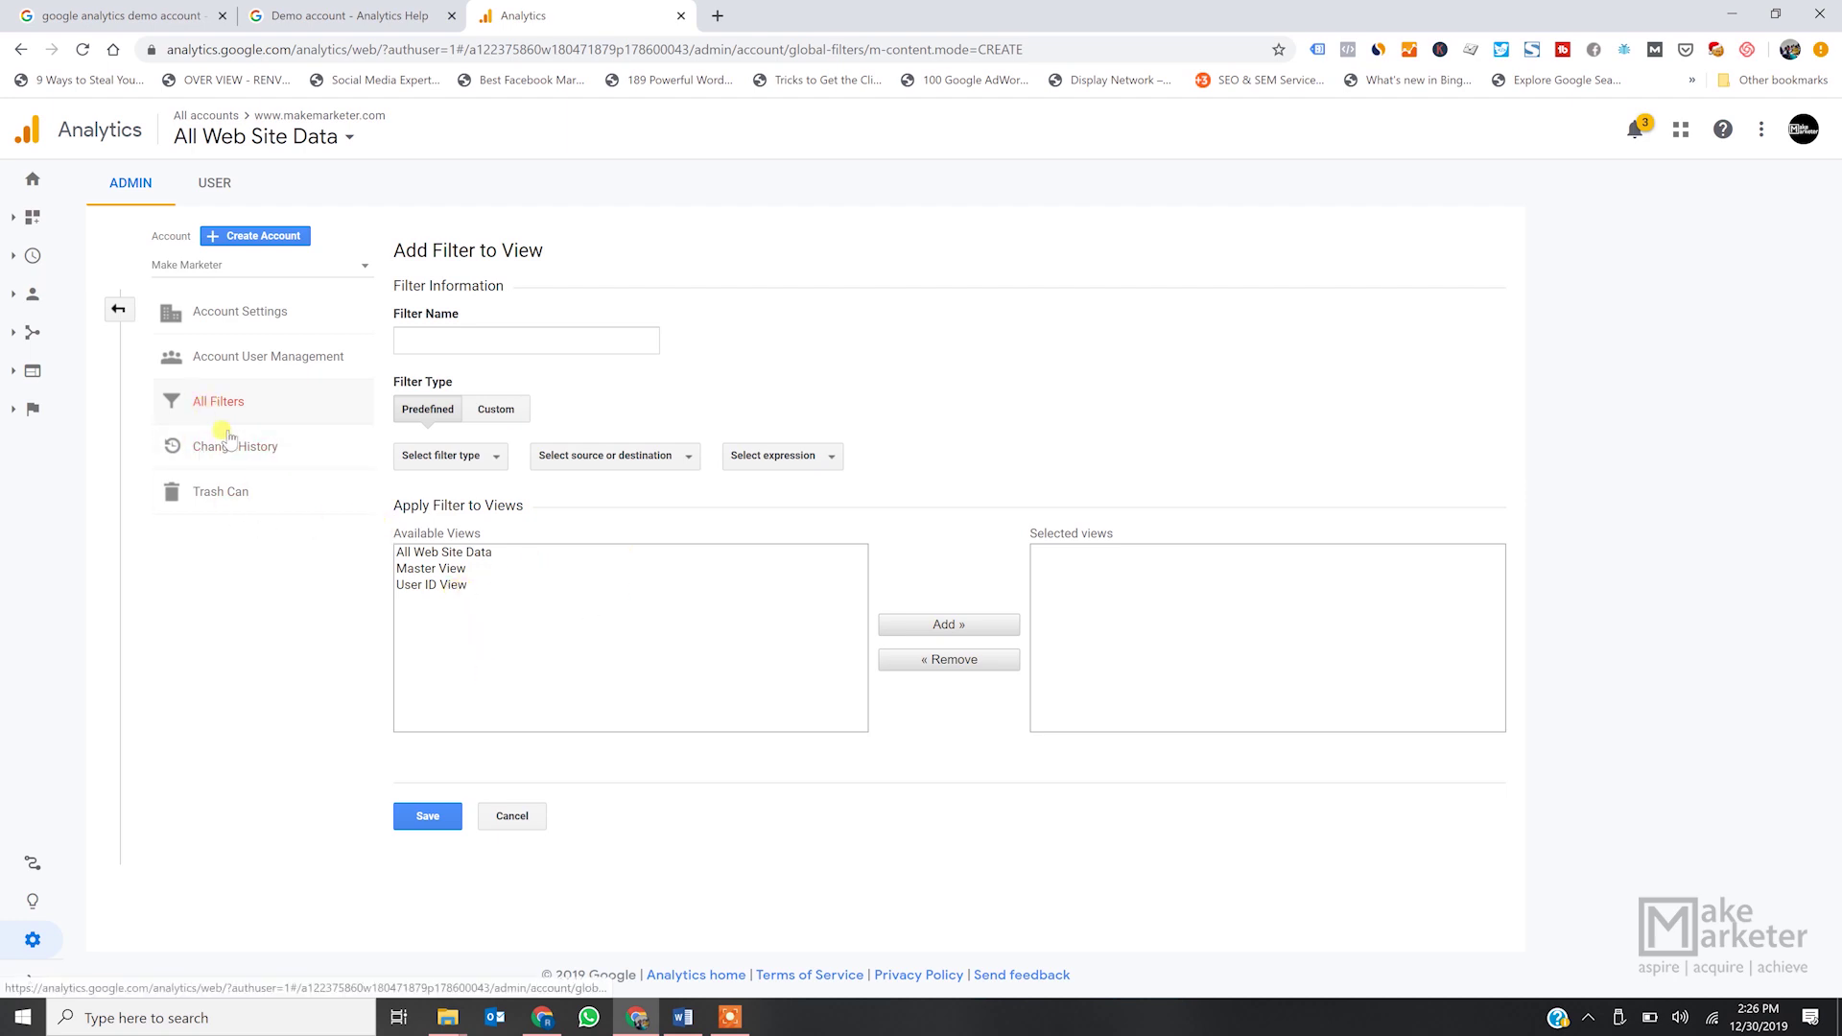
click(450, 457)
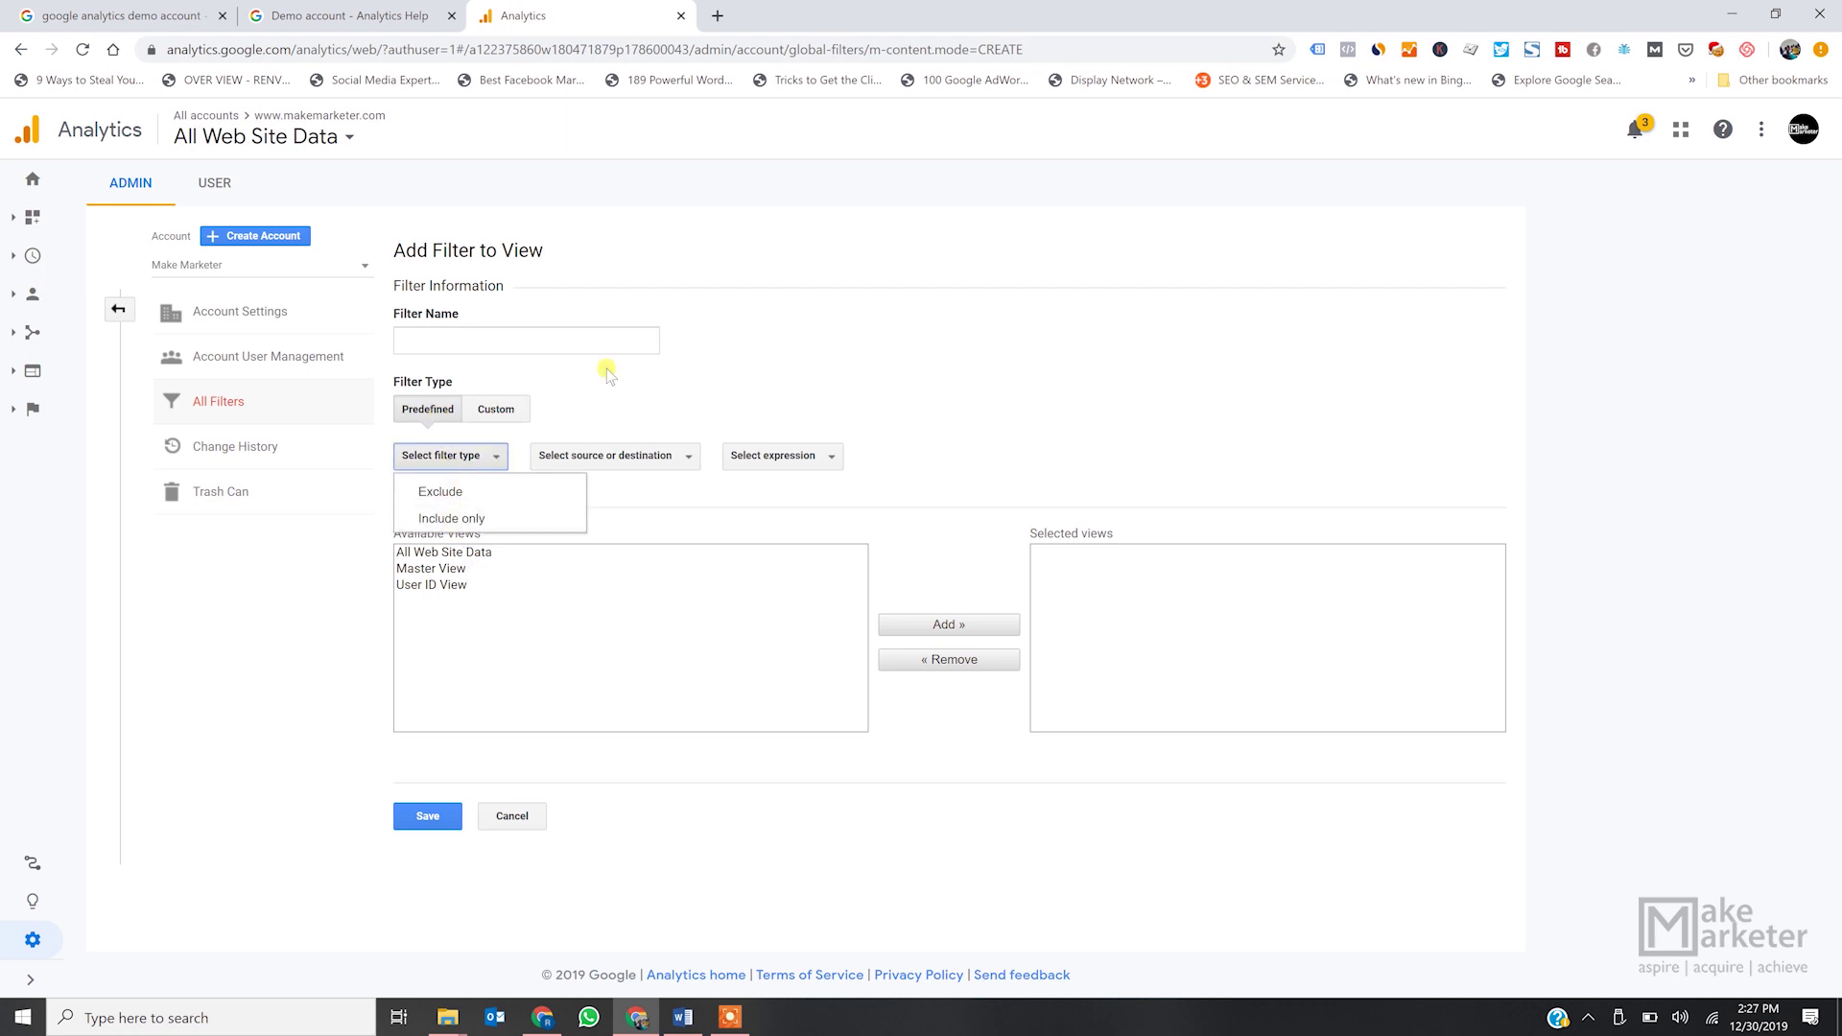
click(724, 379)
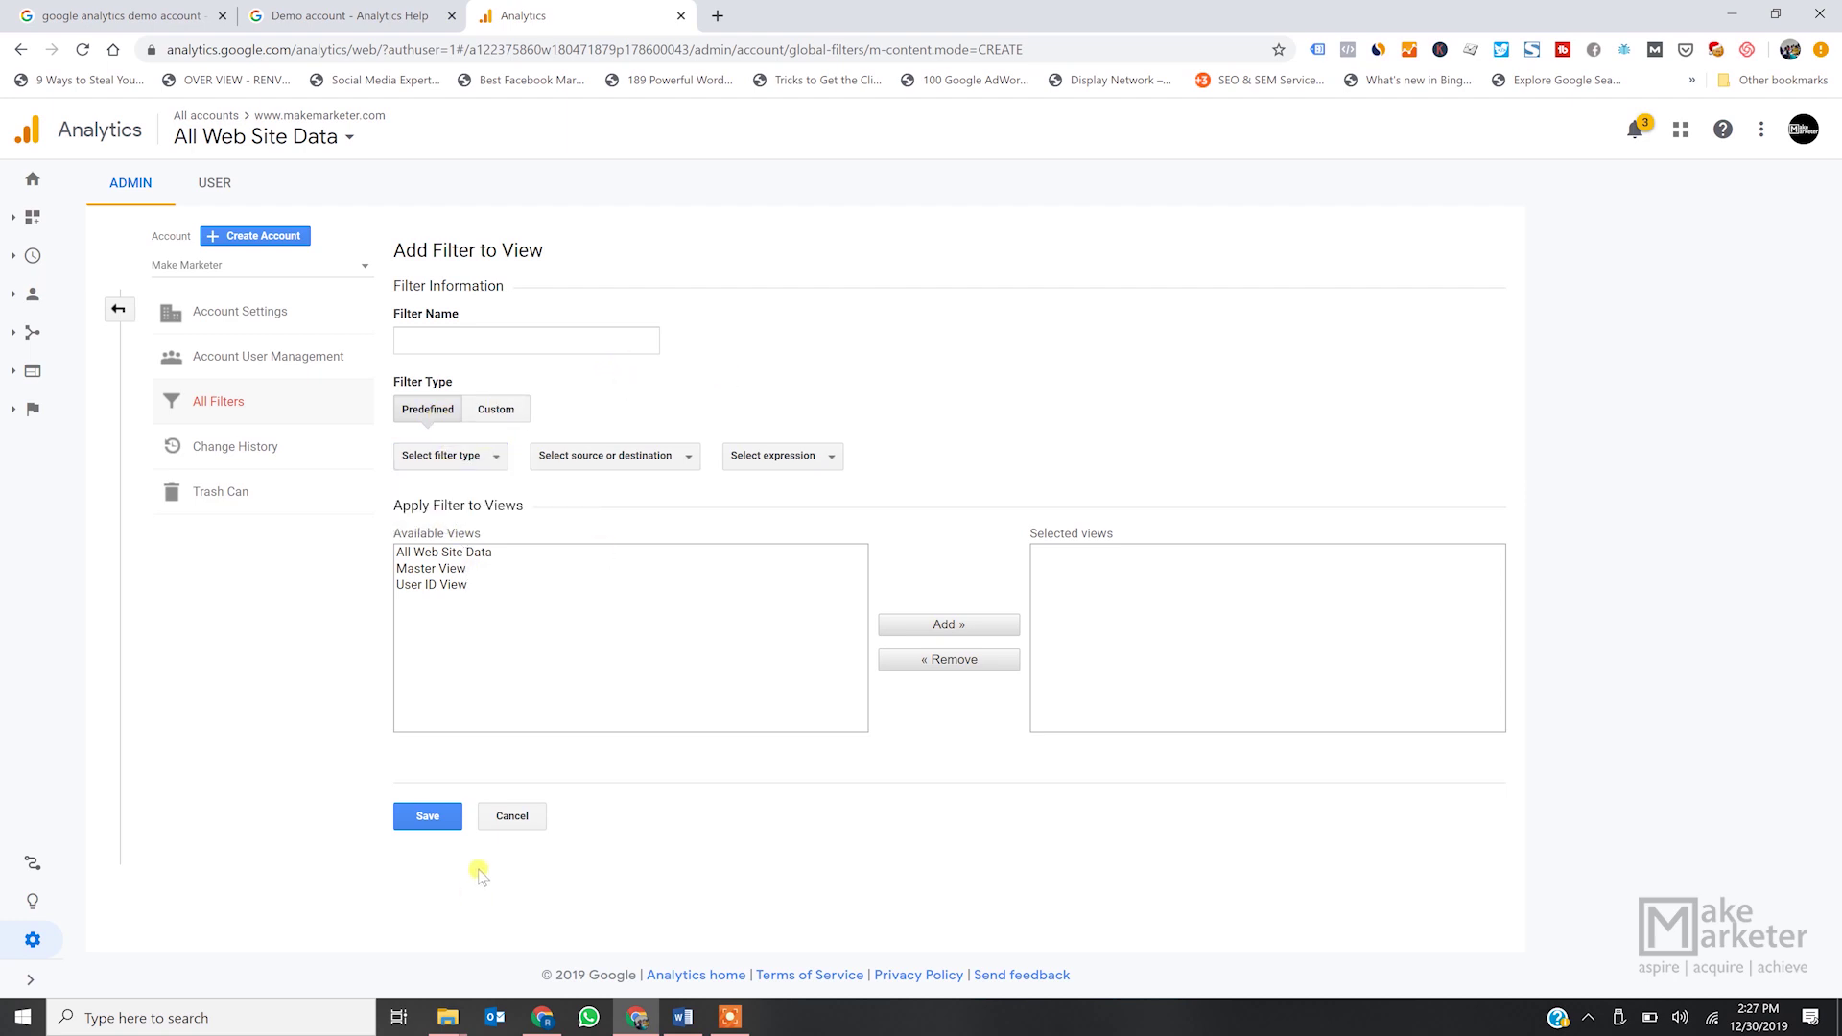
click(526, 830)
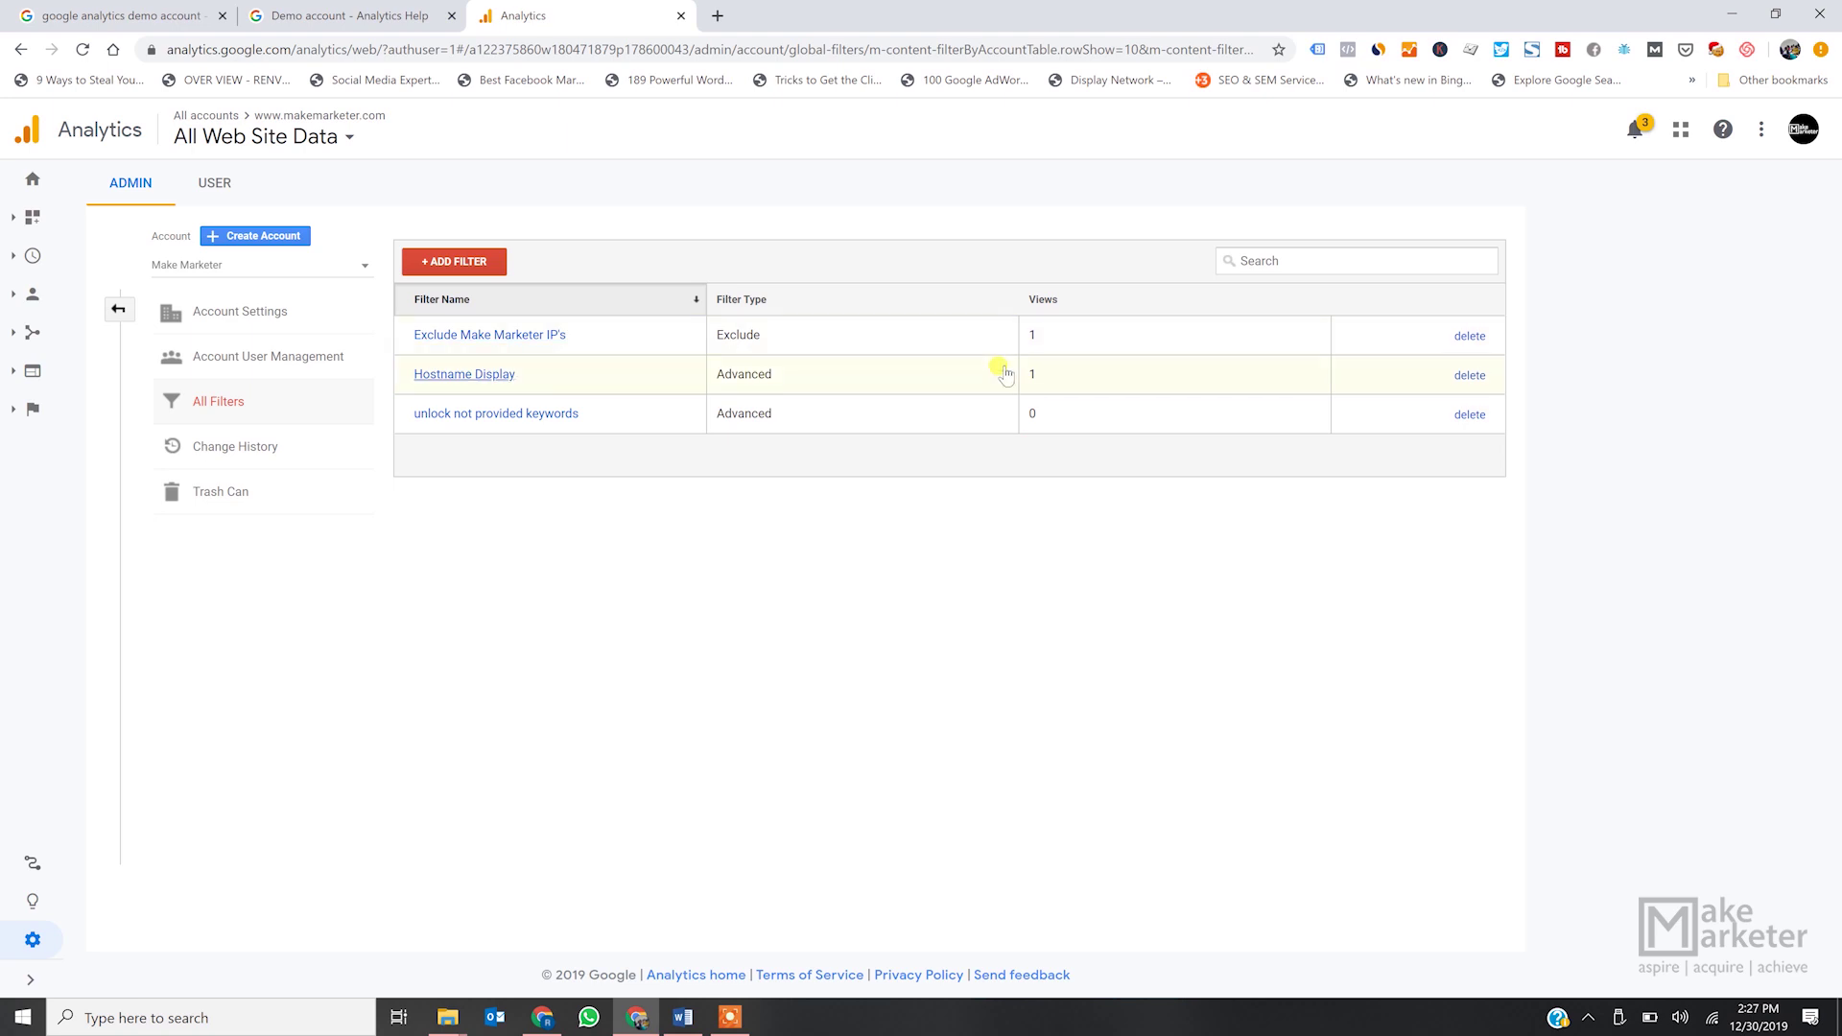
- Examine the account's change history and the restore option in its trash can
click(271, 449)
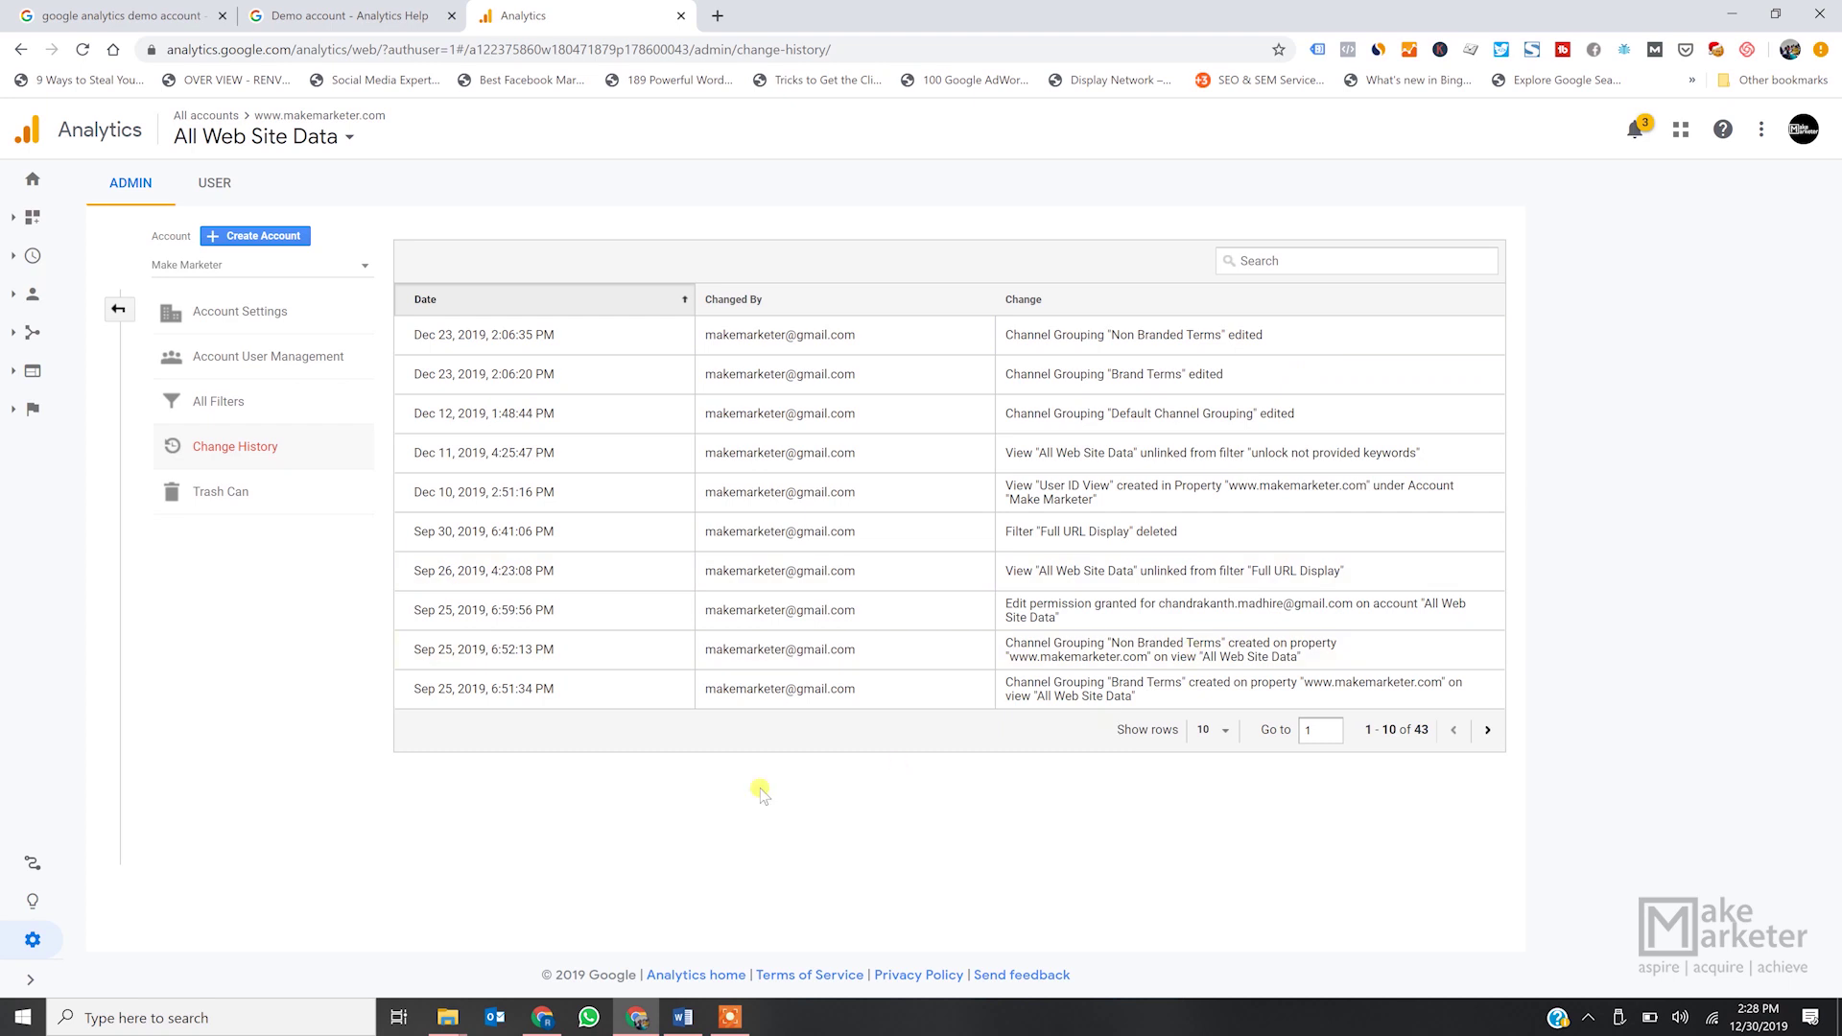
click(244, 495)
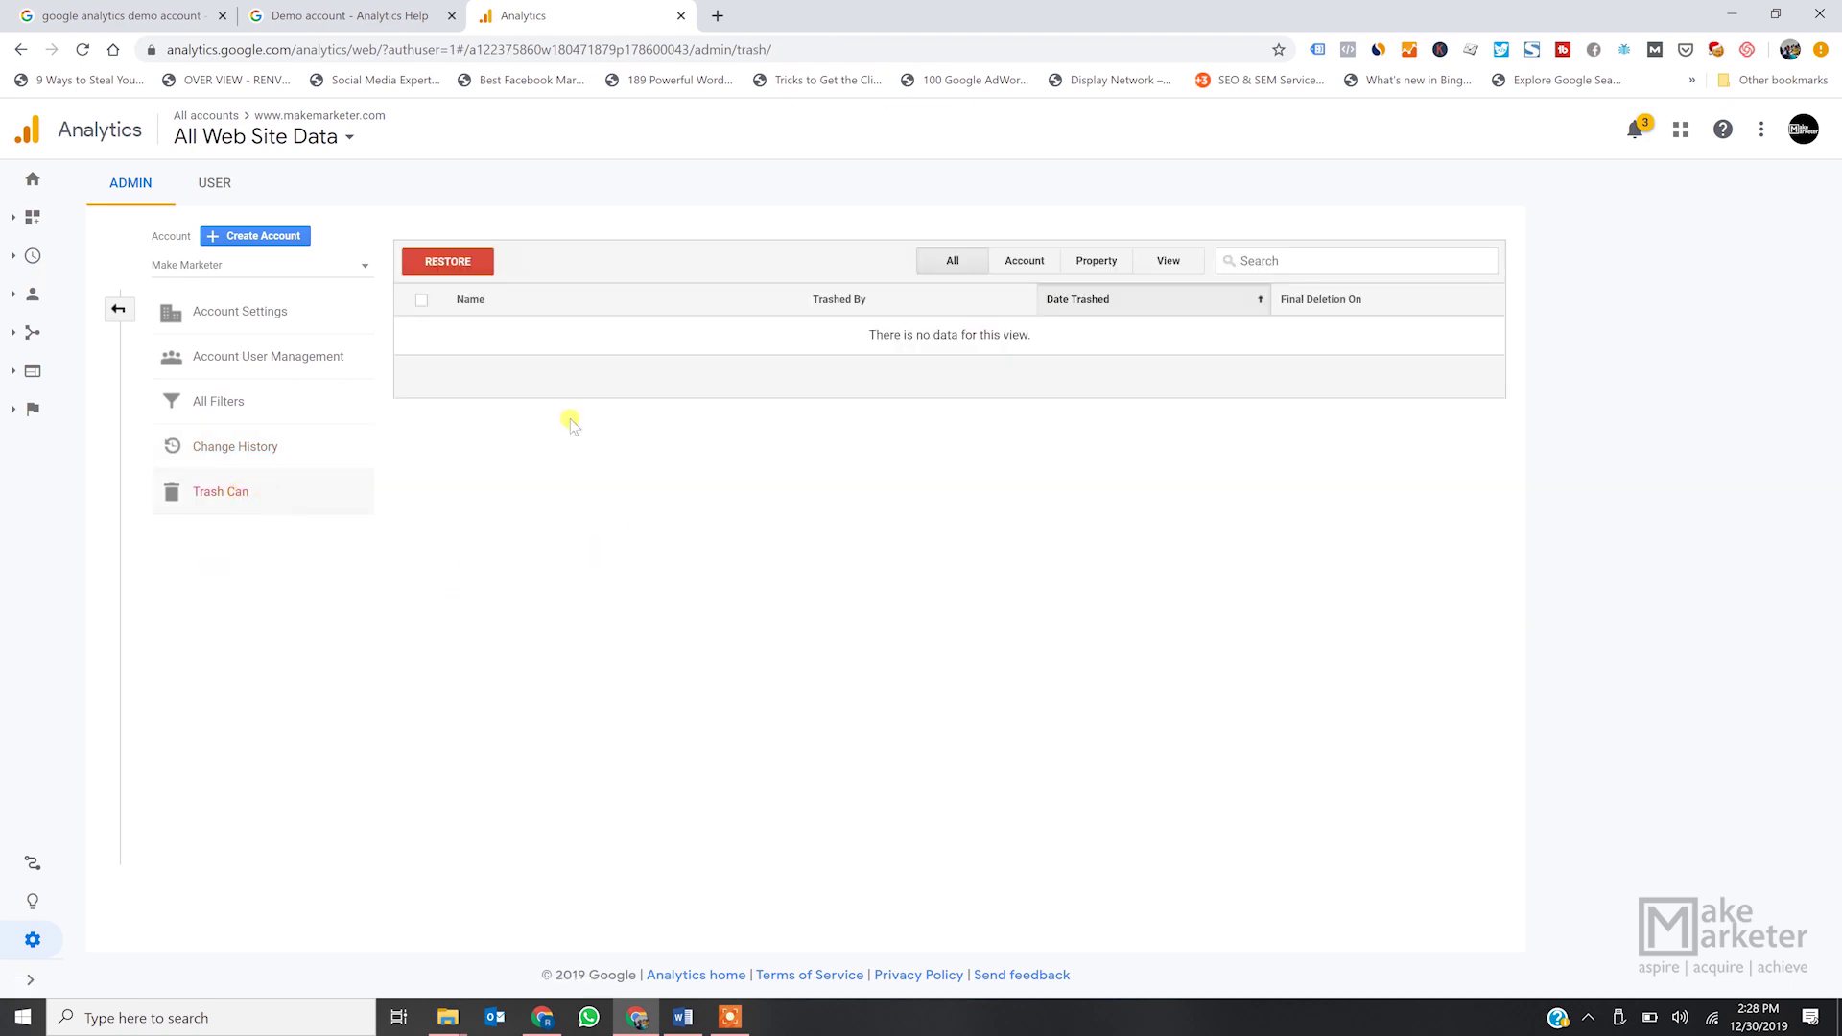
click(484, 267)
- Look over the account settings page down to its end once more and return to the admin overview
click(285, 316)
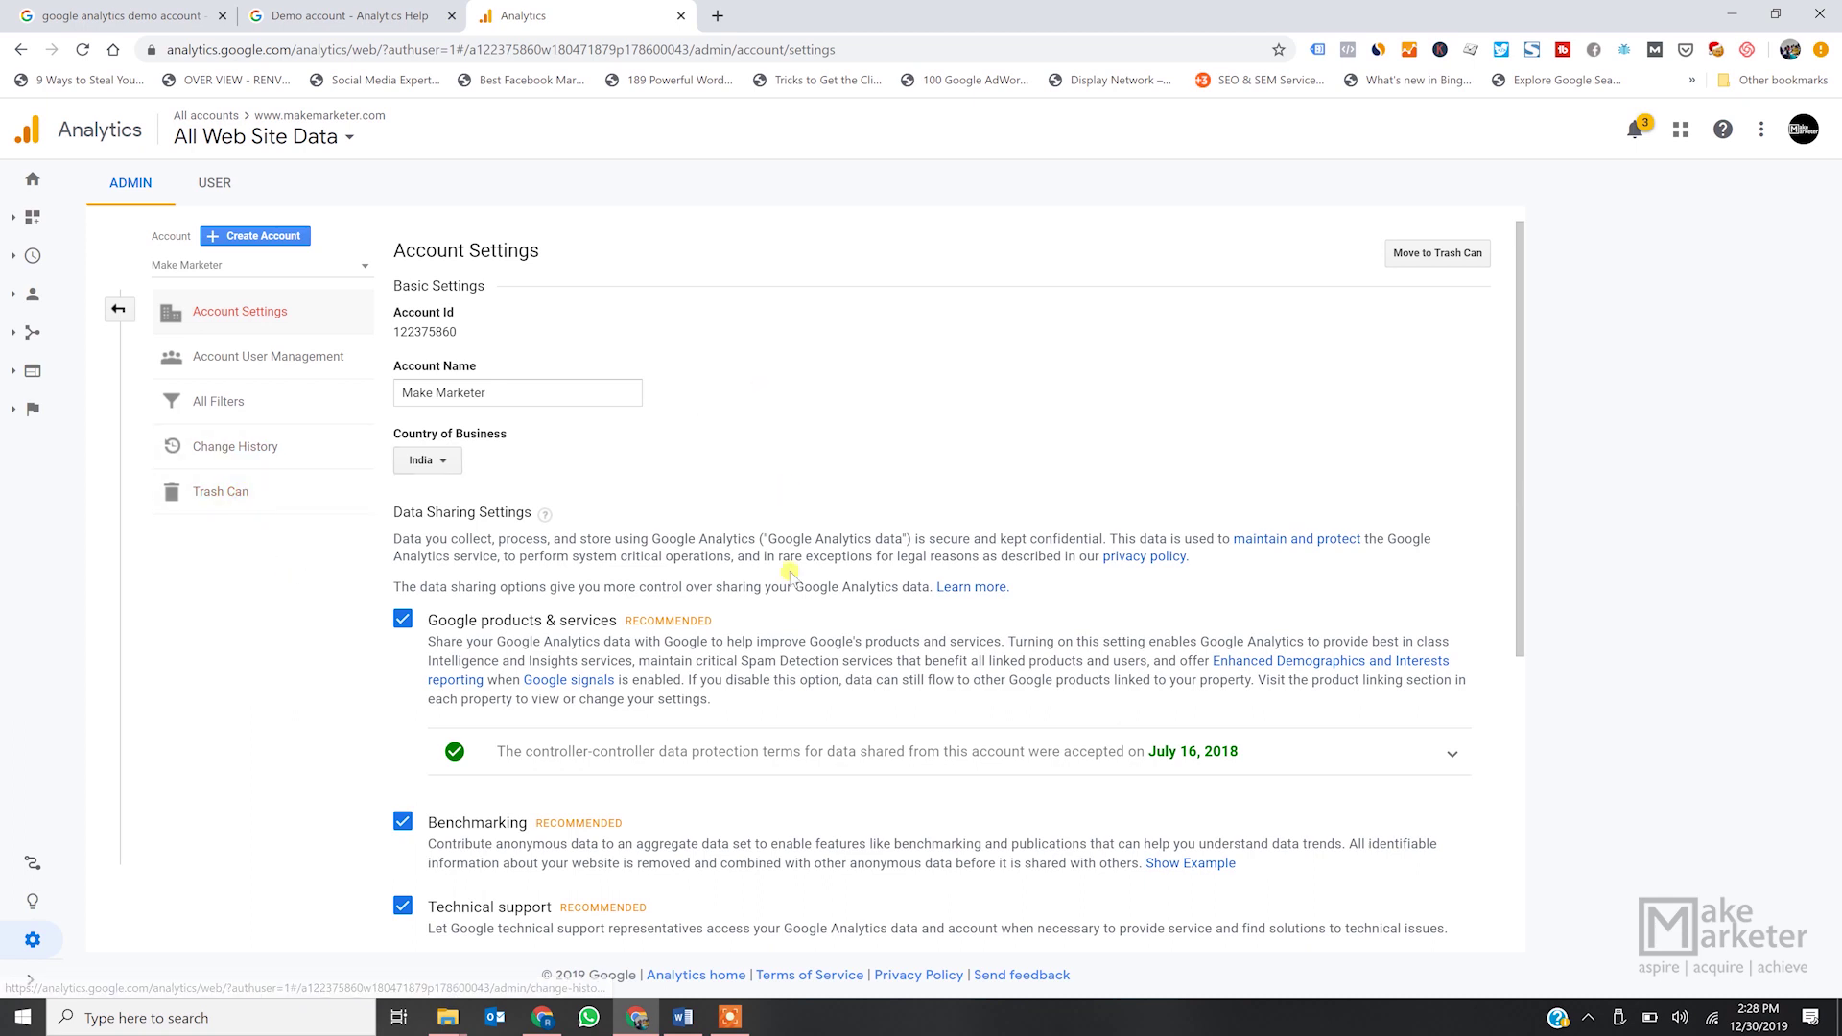
scroll(749, 662, down, 5)
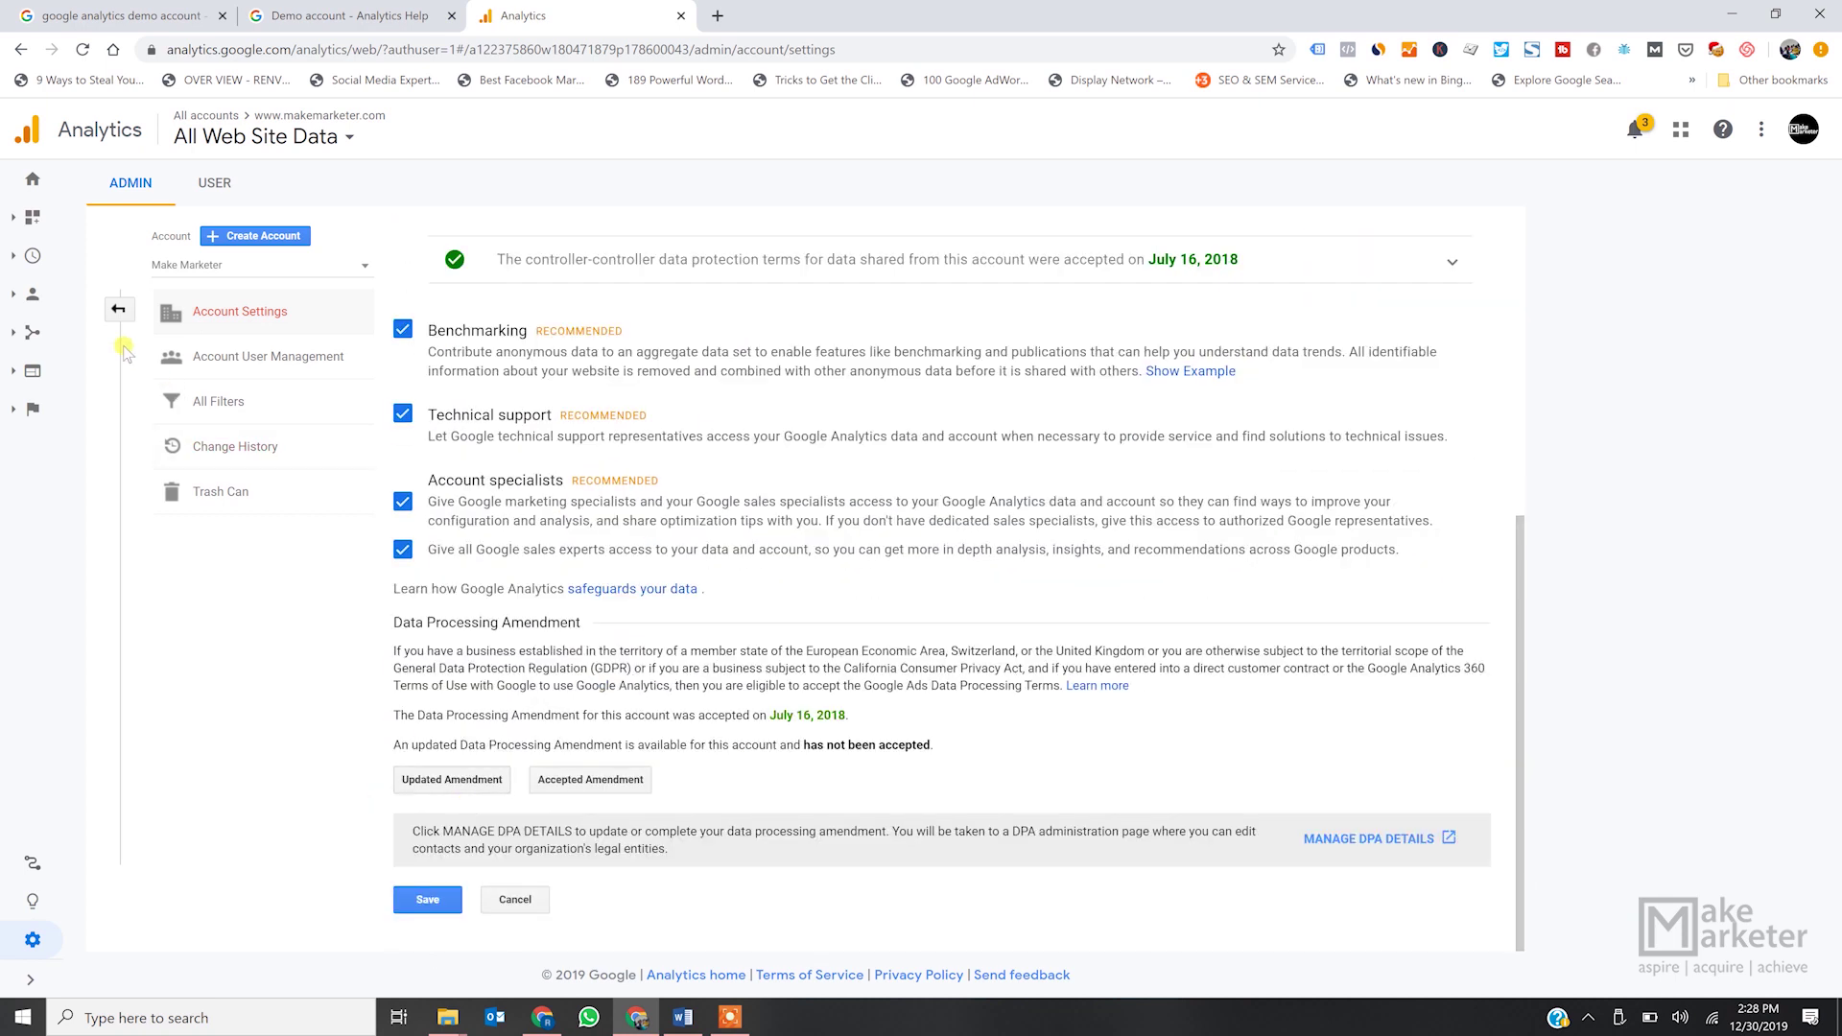
click(118, 309)
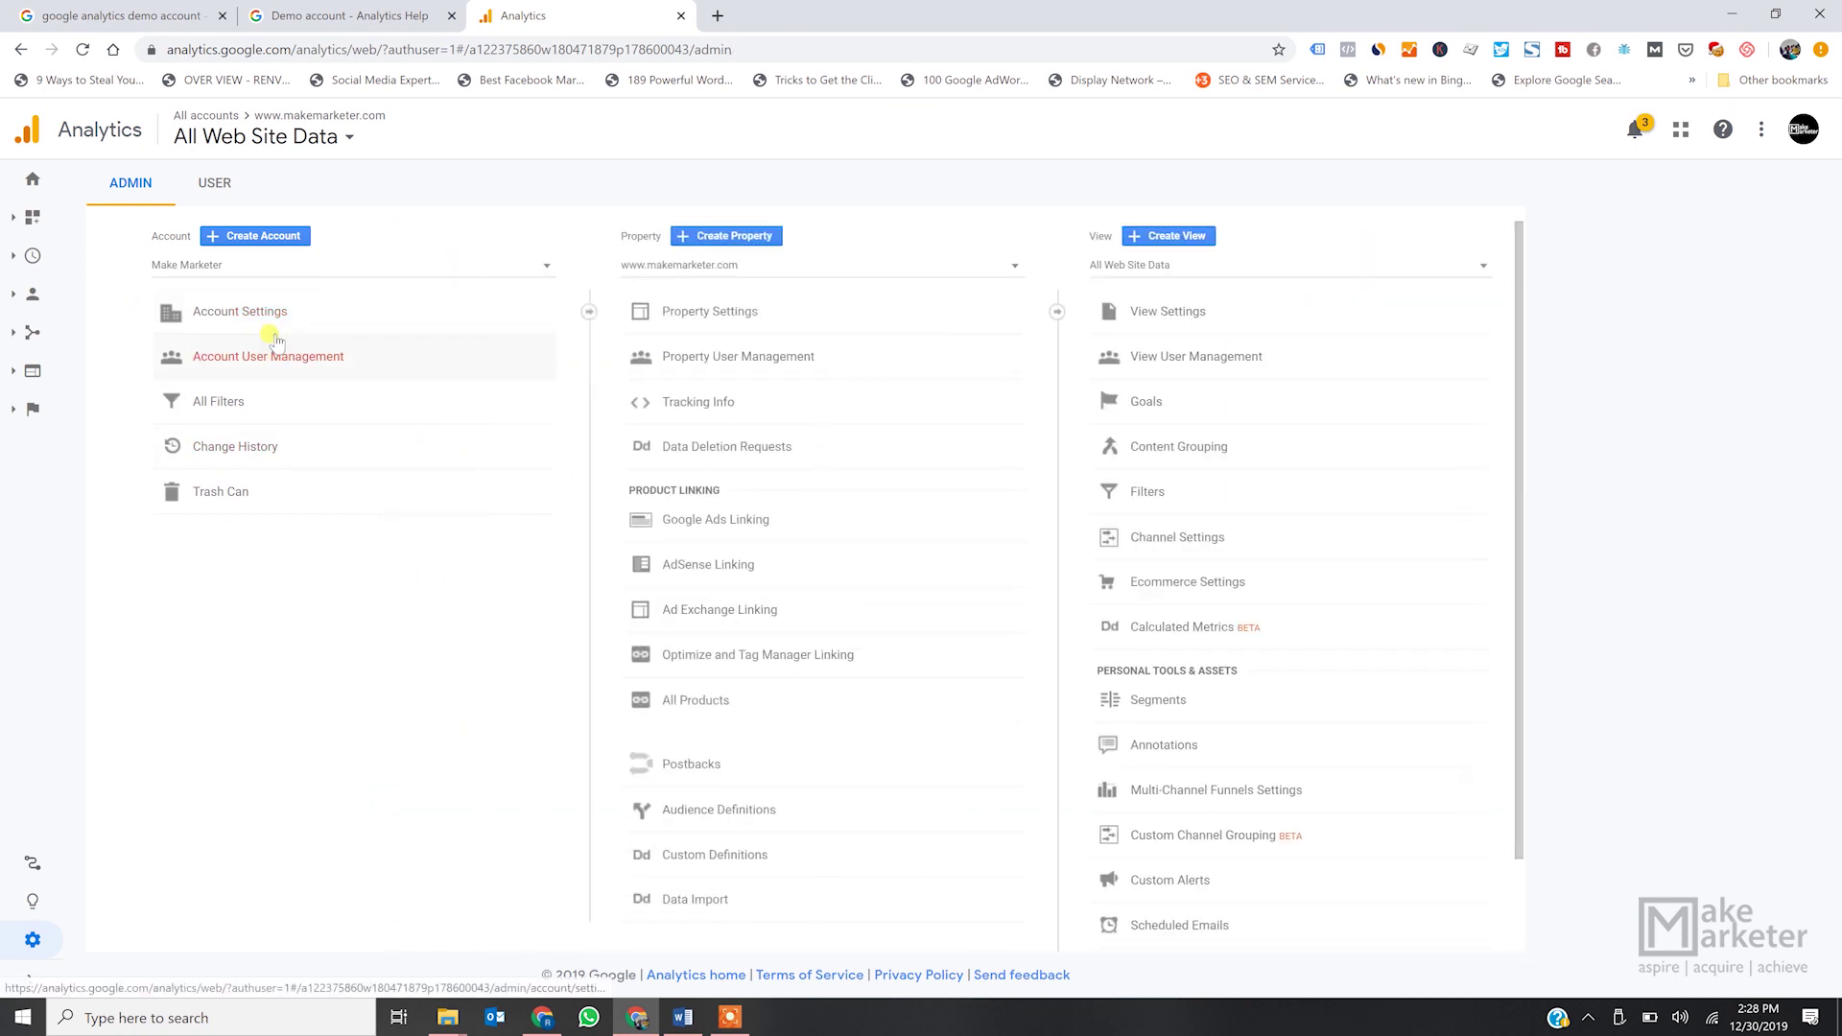